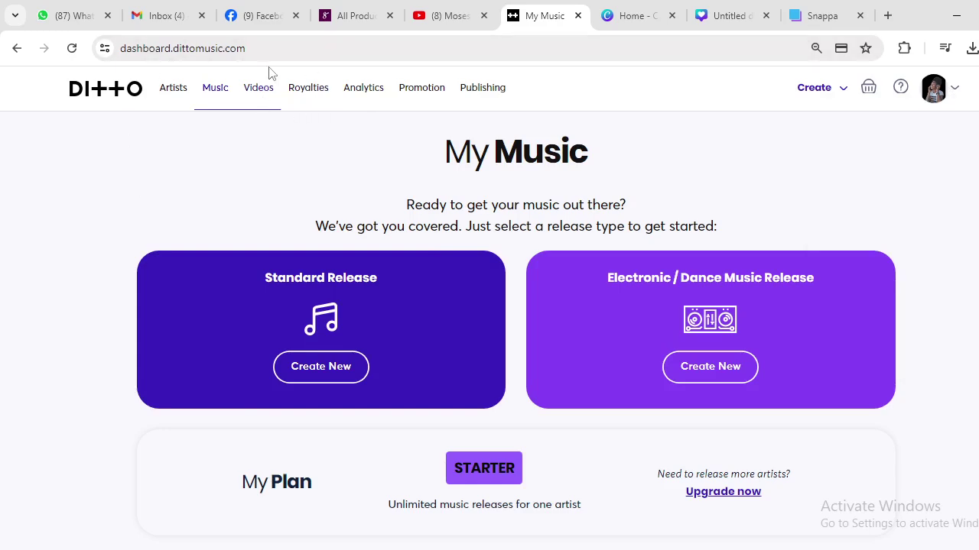
Switch the Ditto dashboard from My Music to the Videos section
{"action": "left_click", "coordinate": [259, 96]}
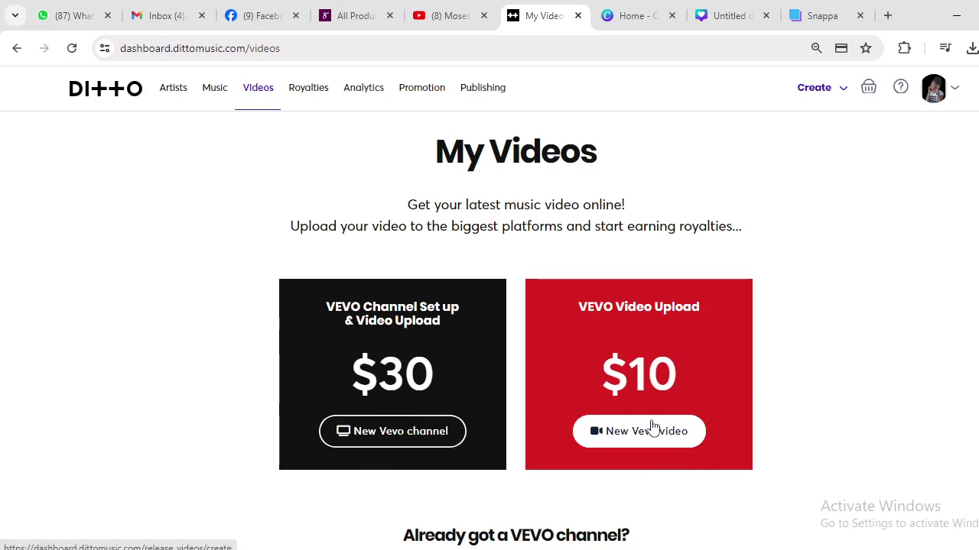
Scroll My Videos to review the Vevo offers and the one incomplete-checkout video
{"action": "scroll", "coordinate": [650, 393], "scroll_direction": "down", "scroll_amount": 2}
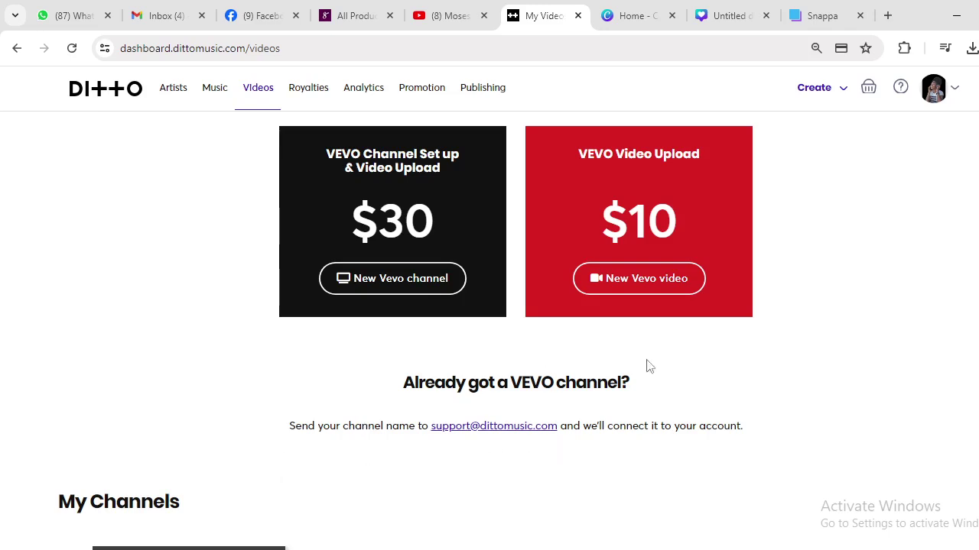
{"action": "scroll", "coordinate": [716, 269], "scroll_direction": "up", "scroll_amount": 1}
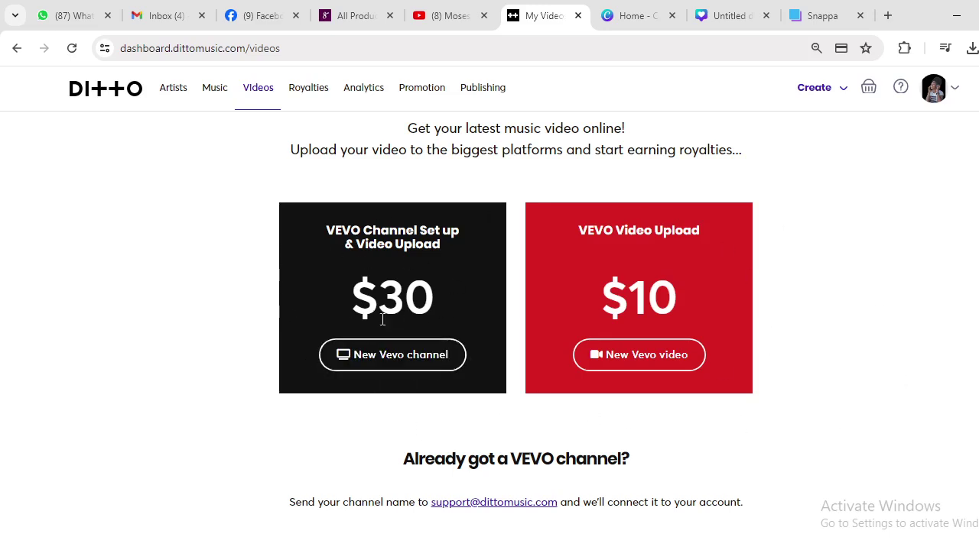
{"action": "scroll", "coordinate": [378, 287], "scroll_direction": "up", "scroll_amount": 1}
{"action": "scroll", "coordinate": [377, 287], "scroll_direction": "down", "scroll_amount": 1}
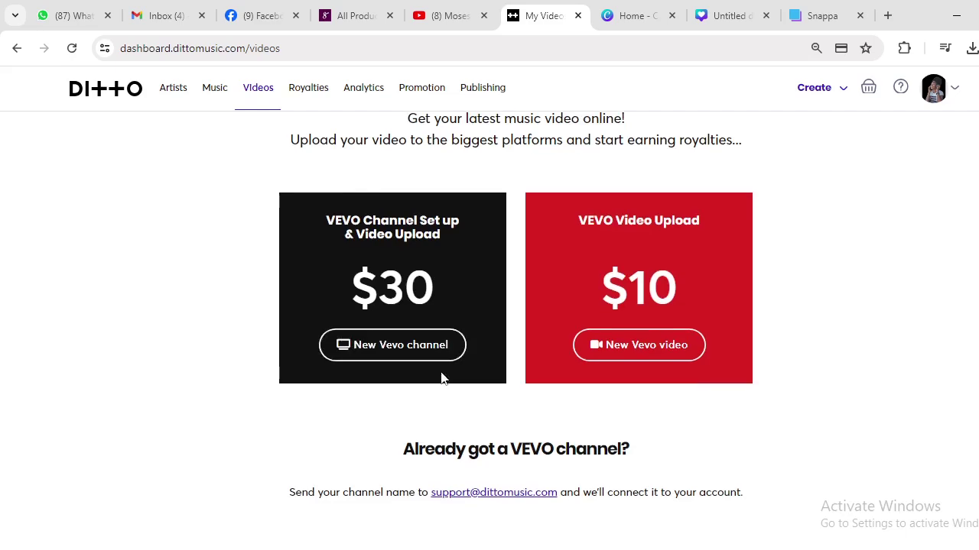
{"action": "scroll", "coordinate": [439, 374], "scroll_direction": "down", "scroll_amount": 6}
{"action": "scroll", "coordinate": [441, 378], "scroll_direction": "up", "scroll_amount": 2}
{"action": "scroll", "coordinate": [152, 393], "scroll_direction": "down", "scroll_amount": 3}
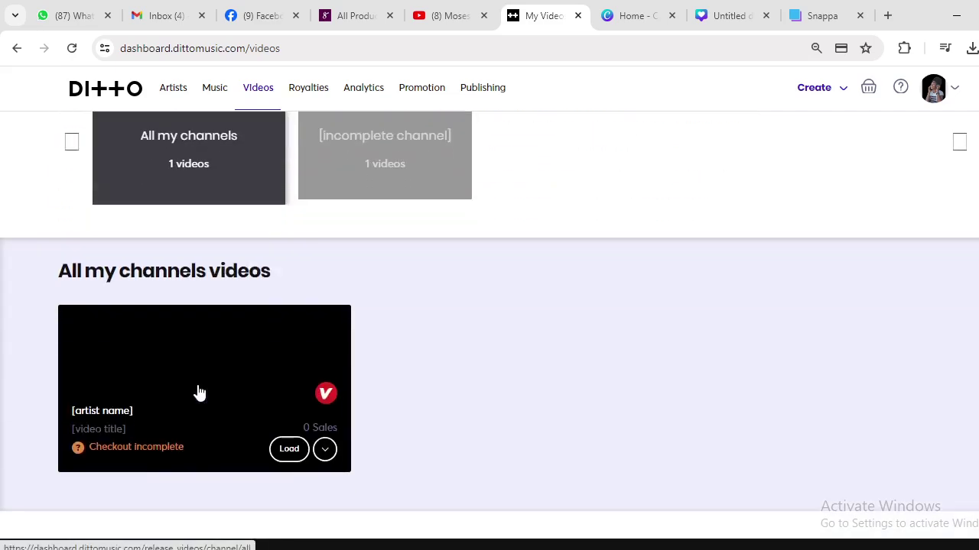
Discard the incomplete video draft and confirm it
{"action": "left_click", "coordinate": [325, 451]}
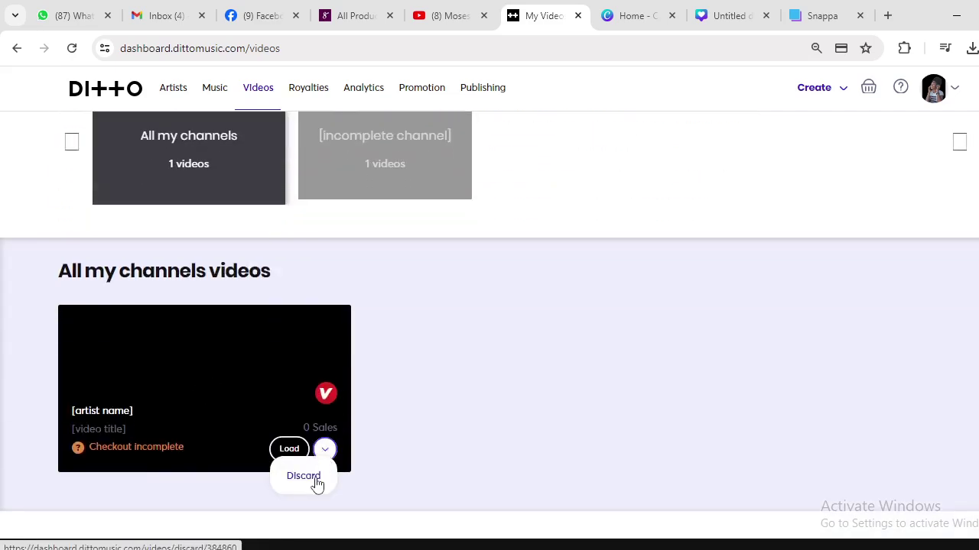
{"action": "left_click", "coordinate": [303, 476]}
{"action": "left_click", "coordinate": [588, 149]}
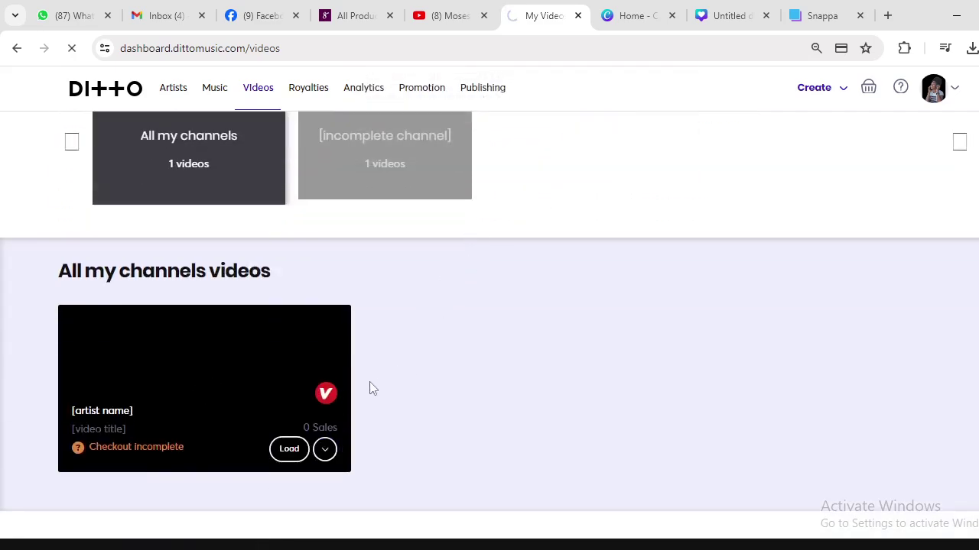
Discard the incomplete Vevo channel from its Options menu and confirm with OK
{"action": "scroll", "coordinate": [377, 385], "scroll_direction": "down", "scroll_amount": 8}
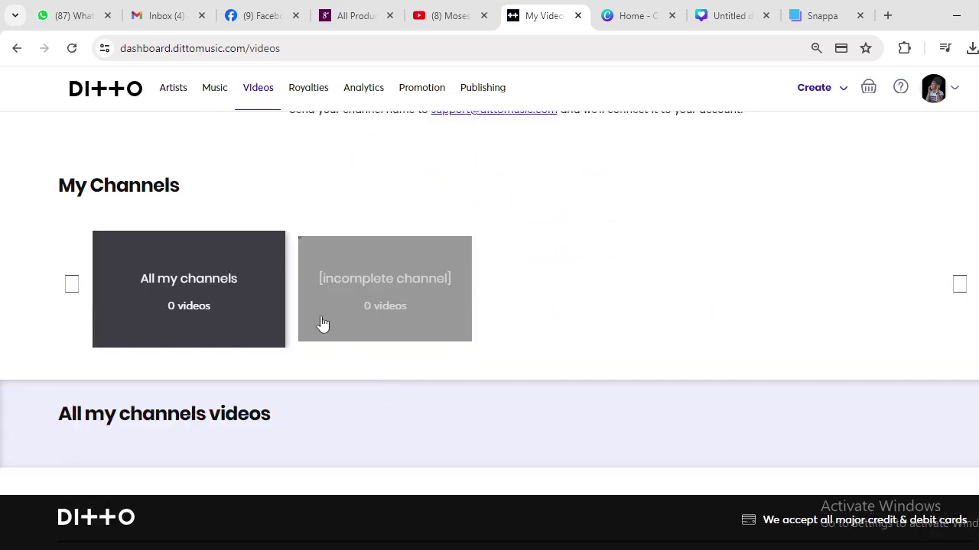
{"action": "left_click", "coordinate": [293, 241]}
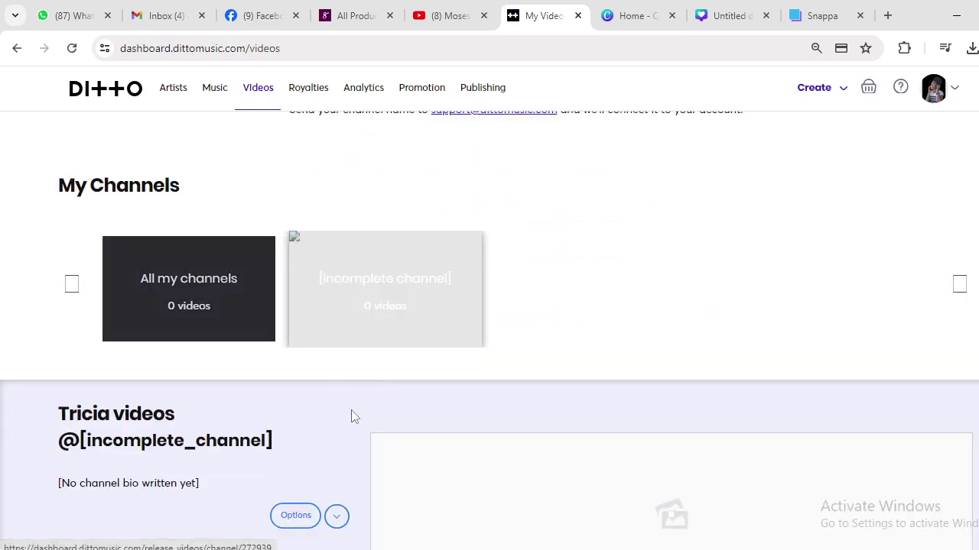
{"action": "left_click", "coordinate": [337, 516]}
{"action": "scroll", "coordinate": [313, 428], "scroll_direction": "down", "scroll_amount": 3}
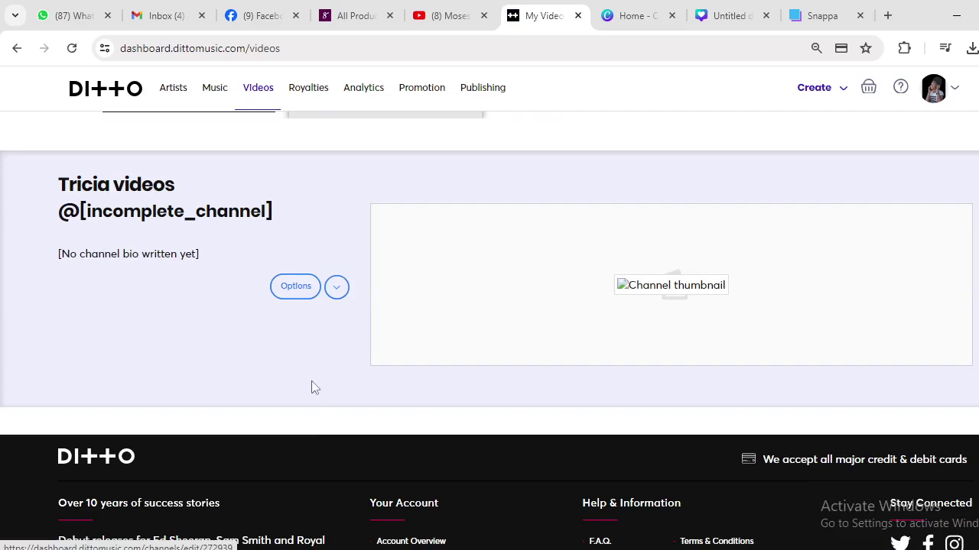
{"action": "left_click", "coordinate": [330, 283]}
{"action": "left_click", "coordinate": [320, 343]}
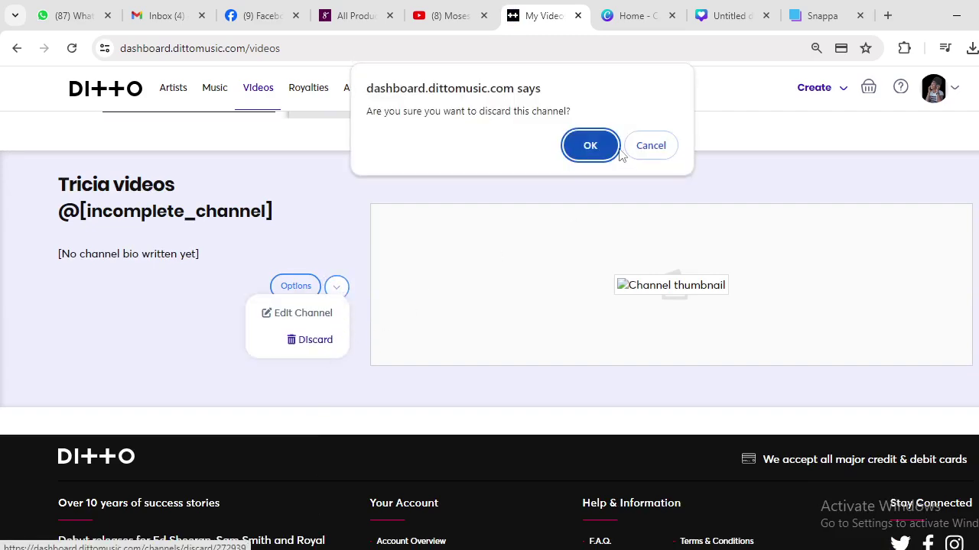
{"action": "left_click", "coordinate": [587, 153]}
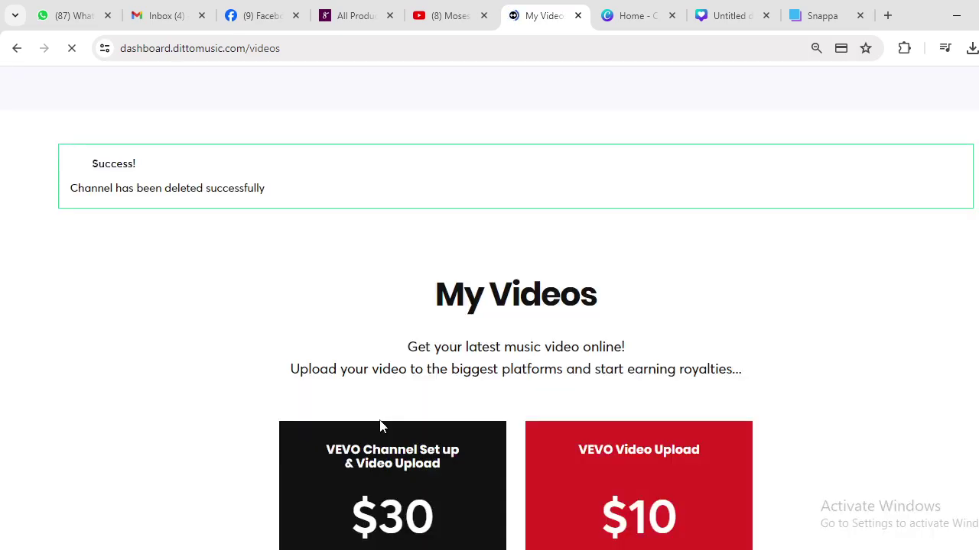
{"action": "scroll", "coordinate": [378, 426], "scroll_direction": "down", "scroll_amount": 5}
{"action": "scroll", "coordinate": [377, 426], "scroll_direction": "up", "scroll_amount": 5}
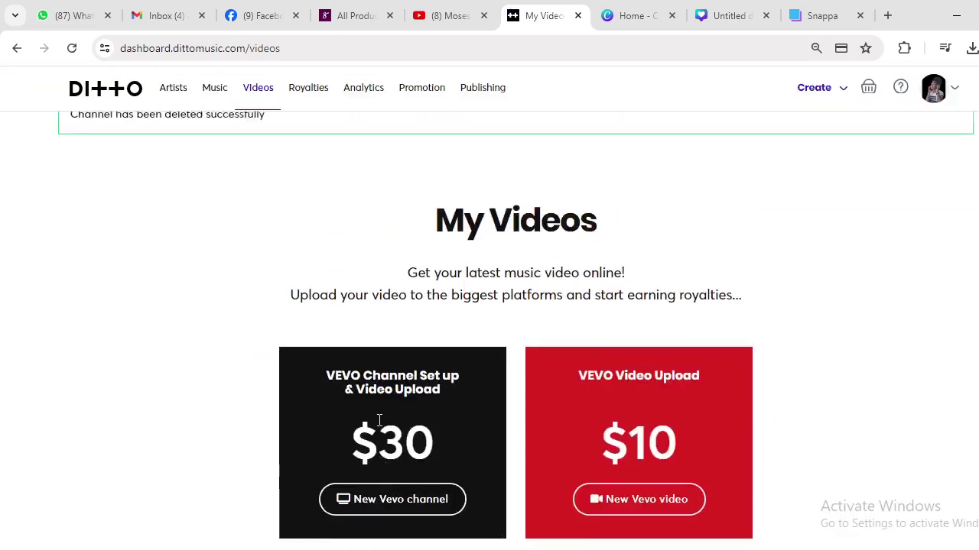
{"action": "scroll", "coordinate": [377, 426], "scroll_direction": "down", "scroll_amount": 7}
{"action": "scroll", "coordinate": [379, 422], "scroll_direction": "up", "scroll_amount": 7}
{"action": "scroll", "coordinate": [483, 245], "scroll_direction": "down", "scroll_amount": 4}
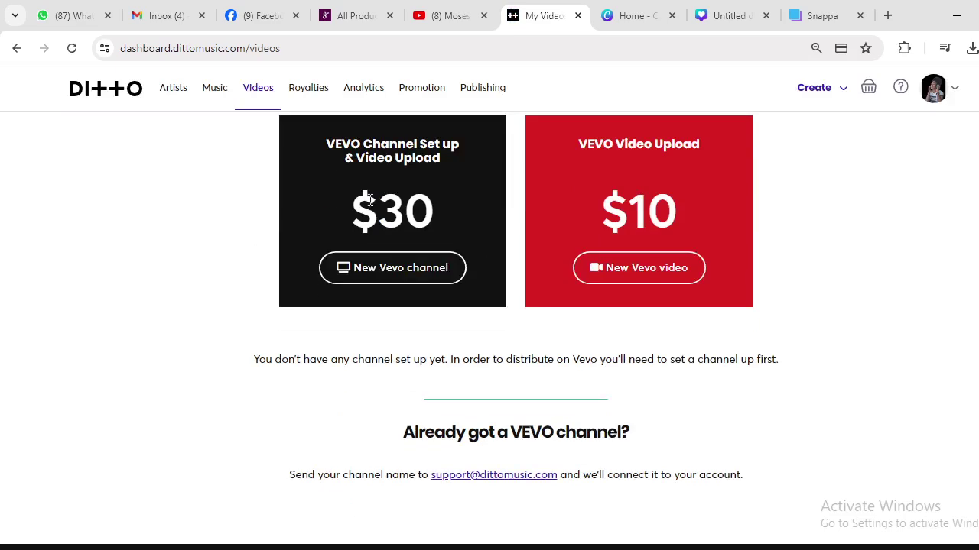
Start a new $30 Vevo channel set-up and scroll to its empty Channel Details
{"action": "left_click", "coordinate": [396, 276]}
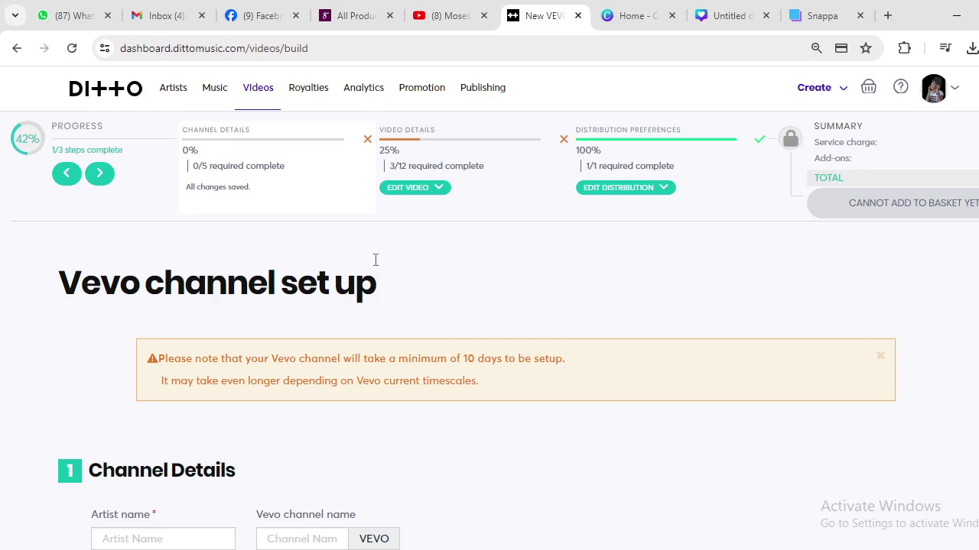
{"action": "scroll", "coordinate": [374, 266], "scroll_direction": "down", "scroll_amount": 2}
{"action": "scroll", "coordinate": [379, 271], "scroll_direction": "down", "scroll_amount": 2}
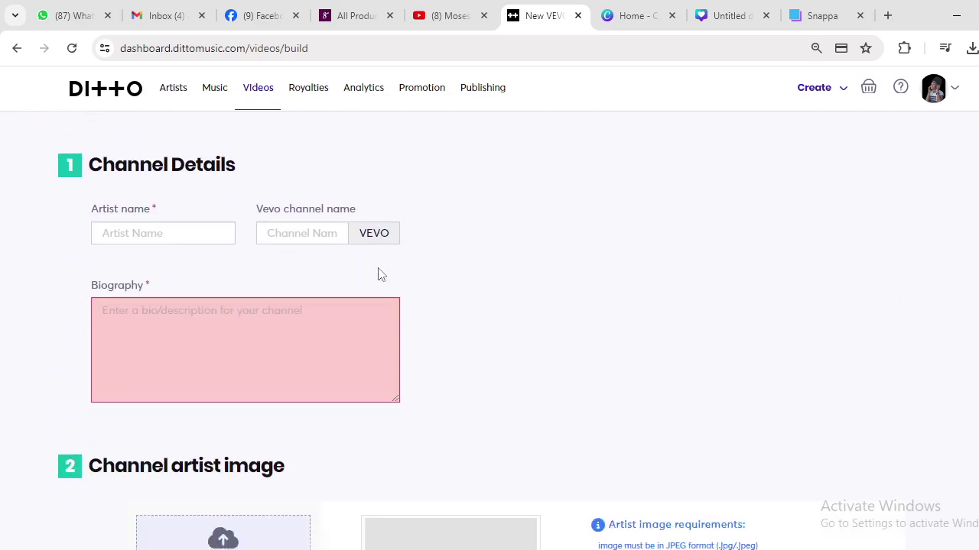
{"action": "scroll", "coordinate": [134, 220], "scroll_direction": "up", "scroll_amount": 4}
{"action": "scroll", "coordinate": [214, 219], "scroll_direction": "down", "scroll_amount": 3}
{"action": "scroll", "coordinate": [288, 217], "scroll_direction": "down", "scroll_amount": 1}
{"action": "scroll", "coordinate": [286, 229], "scroll_direction": "up", "scroll_amount": 2}
{"action": "scroll", "coordinate": [283, 228], "scroll_direction": "down", "scroll_amount": 3}
{"action": "scroll", "coordinate": [283, 228], "scroll_direction": "up", "scroll_amount": 2}
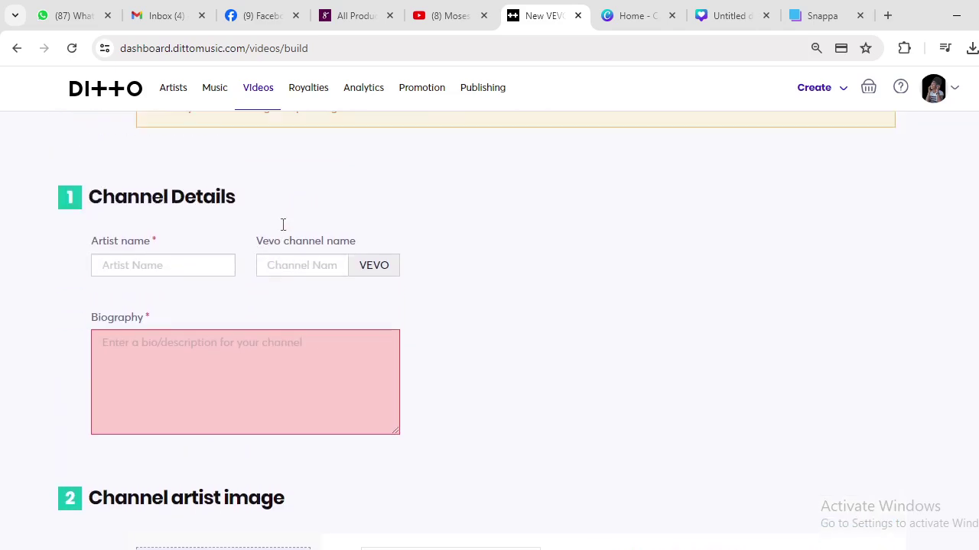
{"action": "scroll", "coordinate": [283, 232], "scroll_direction": "down", "scroll_amount": 1}
Enter the artist's name in both the Artist name and Vevo channel name fields
{"action": "left_click", "coordinate": [139, 234]}
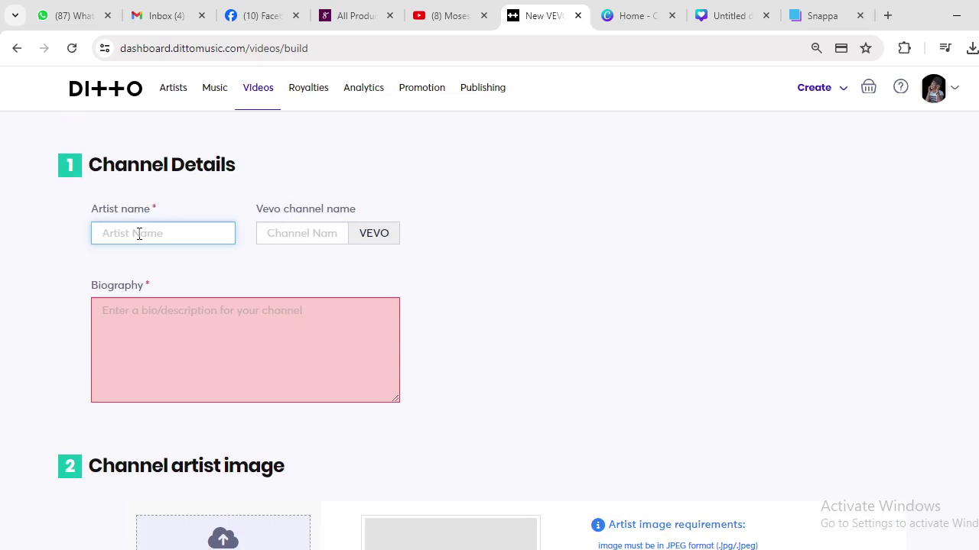
{"action": "type", "text": "t"}
{"action": "key", "text": "BackSpace"}
{"action": "type", "text": "Tricia"}
{"action": "left_click", "coordinate": [302, 232]}
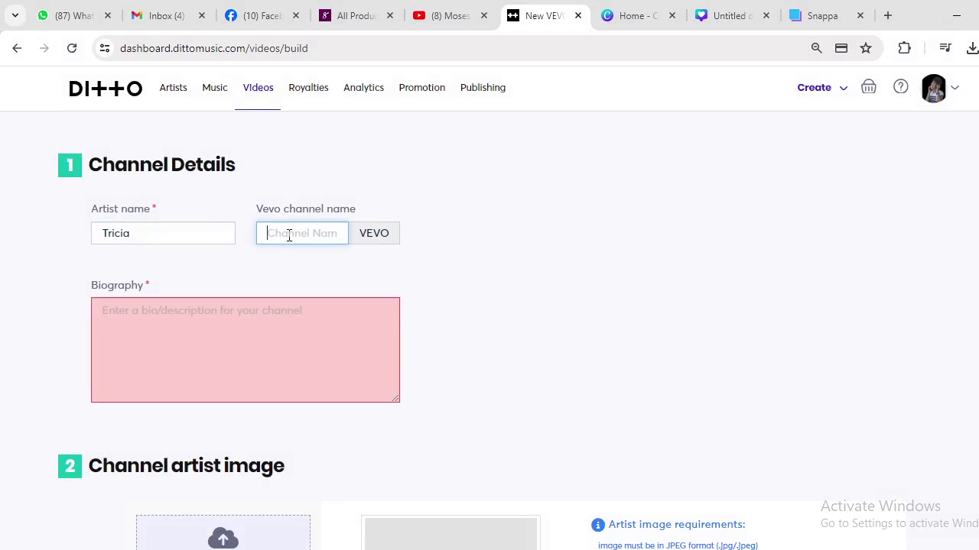
{"action": "type", "text": "Tricia"}
Put the cursor in Biography and bring the Notepad biography notes to the front
{"action": "left_click", "coordinate": [190, 352]}
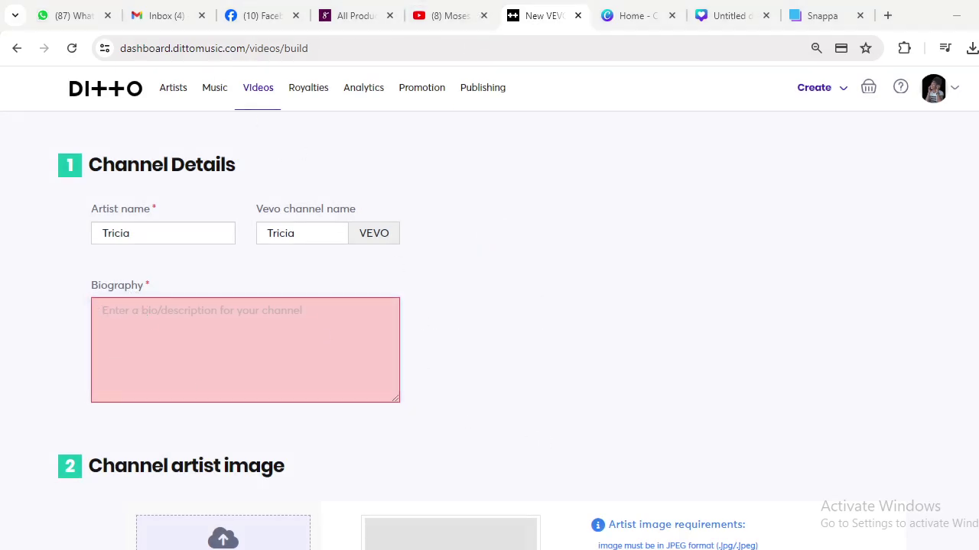
{"action": "key", "text": "alt+Tab"}
{"action": "scroll", "coordinate": [257, 362], "scroll_direction": "down", "scroll_amount": 6}
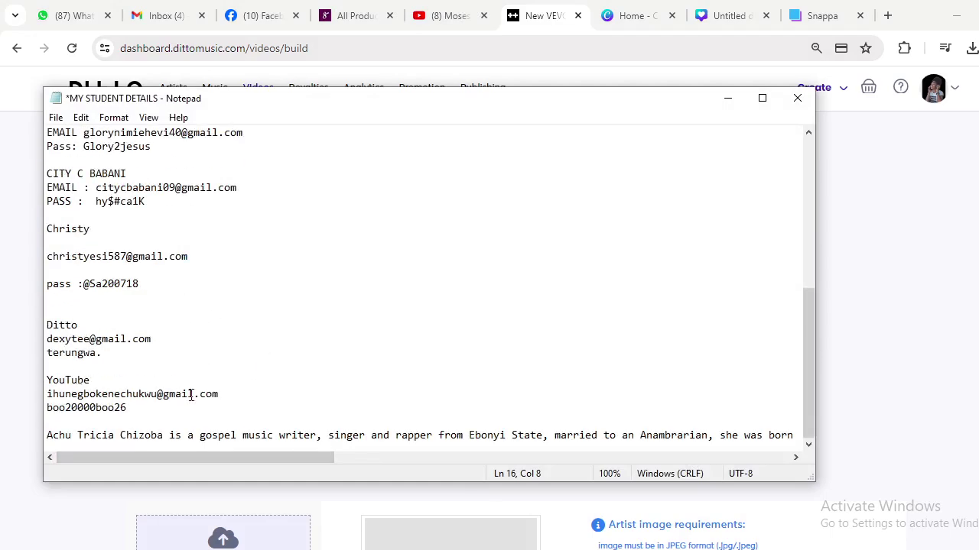
Select and copy the biography paragraph in Notepad
{"action": "left_click", "coordinate": [58, 435]}
{"action": "left_click_drag", "start_coordinate": [45, 435], "coordinate": [298, 451]}
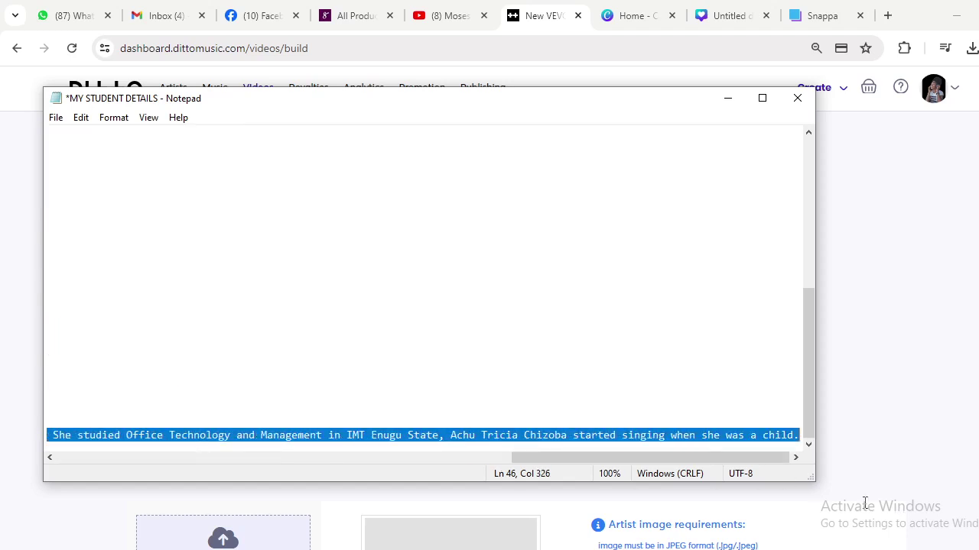
{"action": "right_click", "coordinate": [650, 434]}
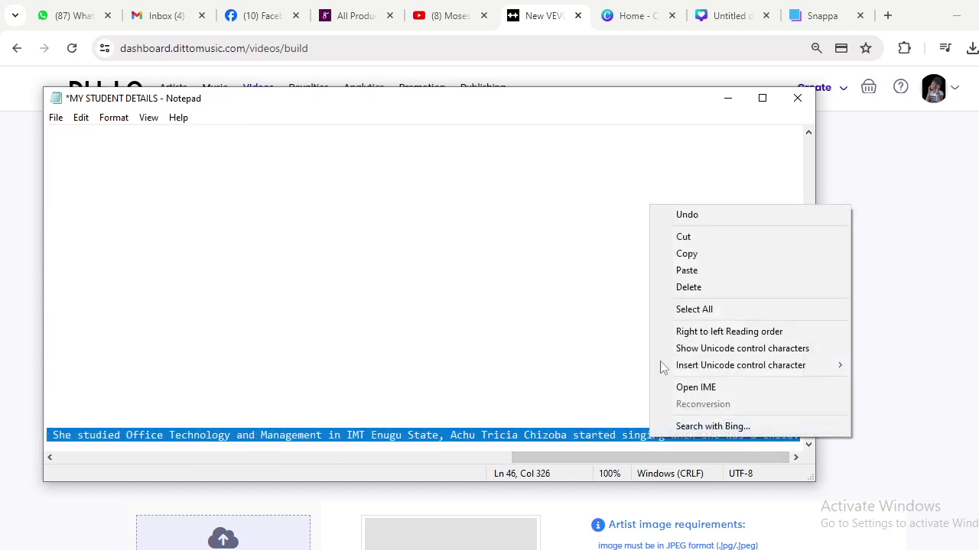
{"action": "left_click", "coordinate": [687, 254]}
Paste the biography into the Channel Details Biography box and enlarge it to check
{"action": "left_click", "coordinate": [452, 16]}
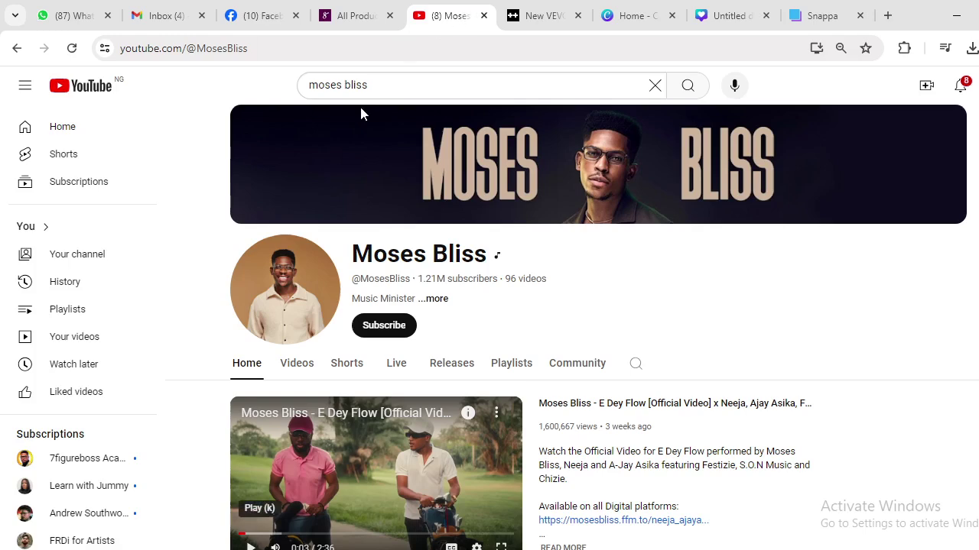
{"action": "left_click", "coordinate": [535, 15]}
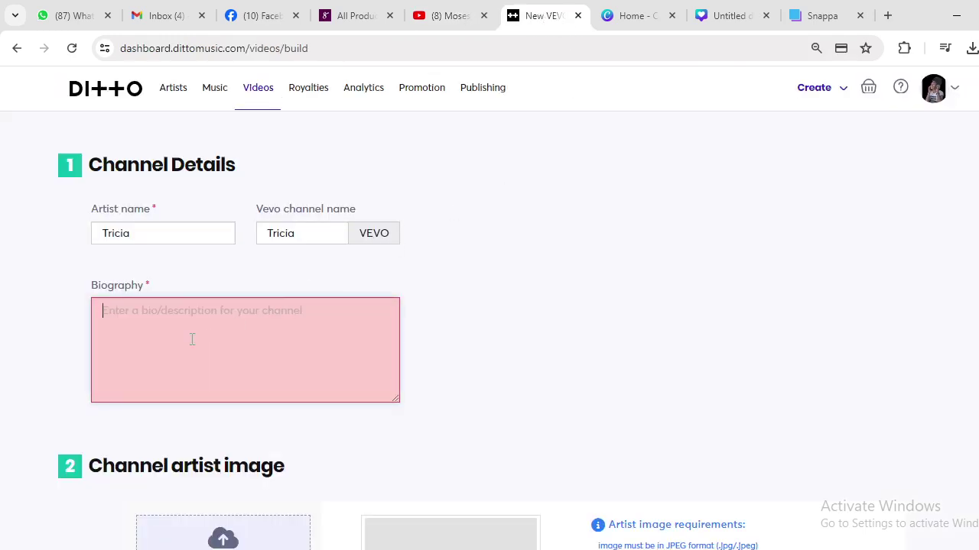
{"action": "key", "text": "ctrl+v"}
{"action": "scroll", "coordinate": [390, 367], "scroll_direction": "down", "scroll_amount": 1}
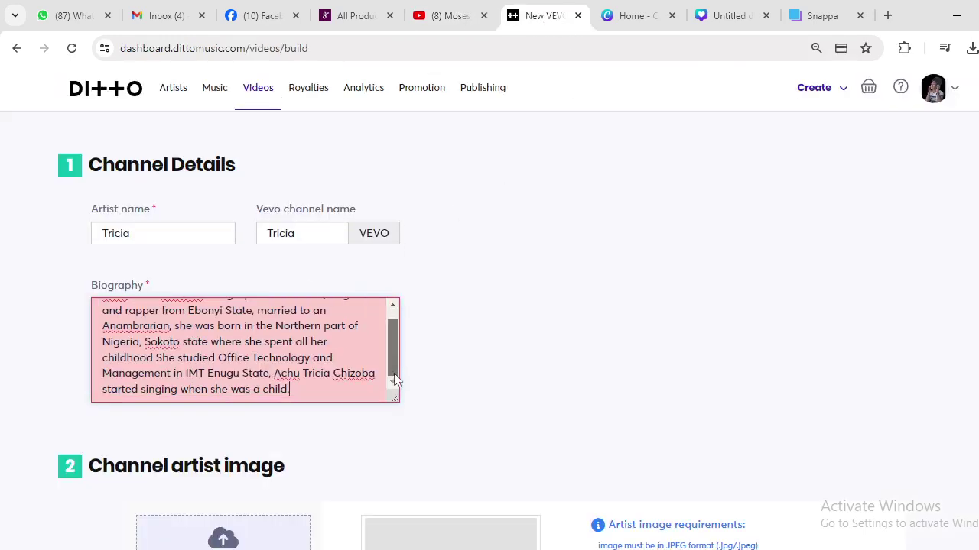
{"action": "scroll", "coordinate": [391, 367], "scroll_direction": "up", "scroll_amount": 2}
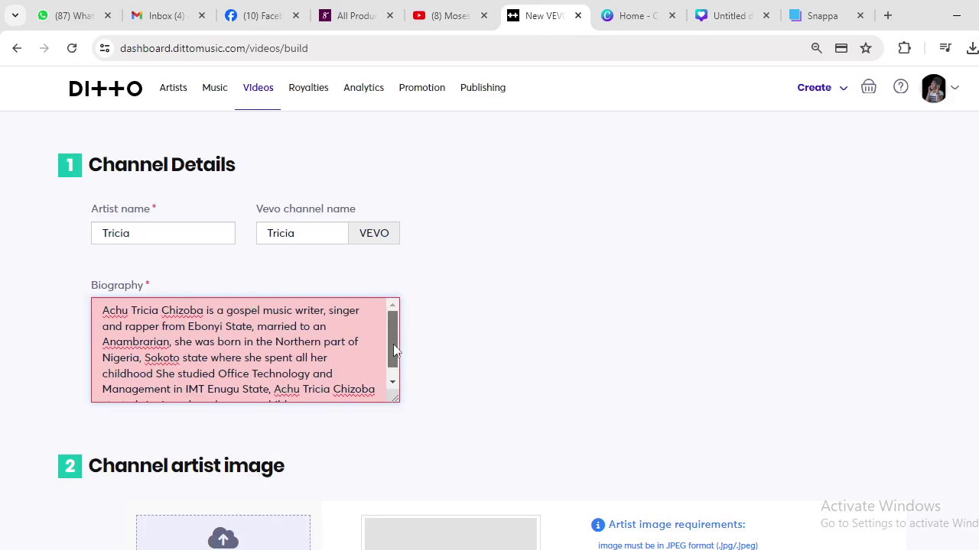
{"action": "left_click_drag", "start_coordinate": [393, 344], "coordinate": [396, 369]}
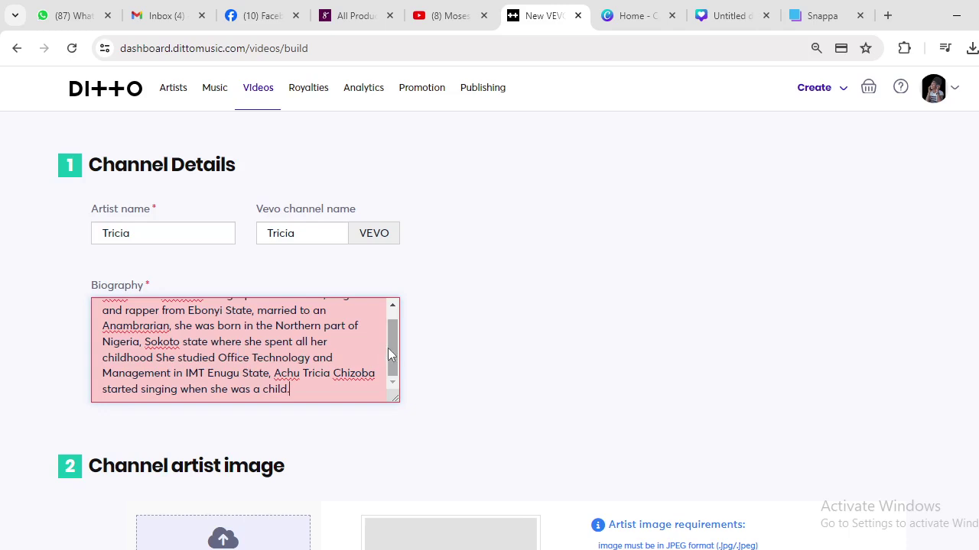
{"action": "left_click_drag", "start_coordinate": [390, 348], "coordinate": [390, 333]}
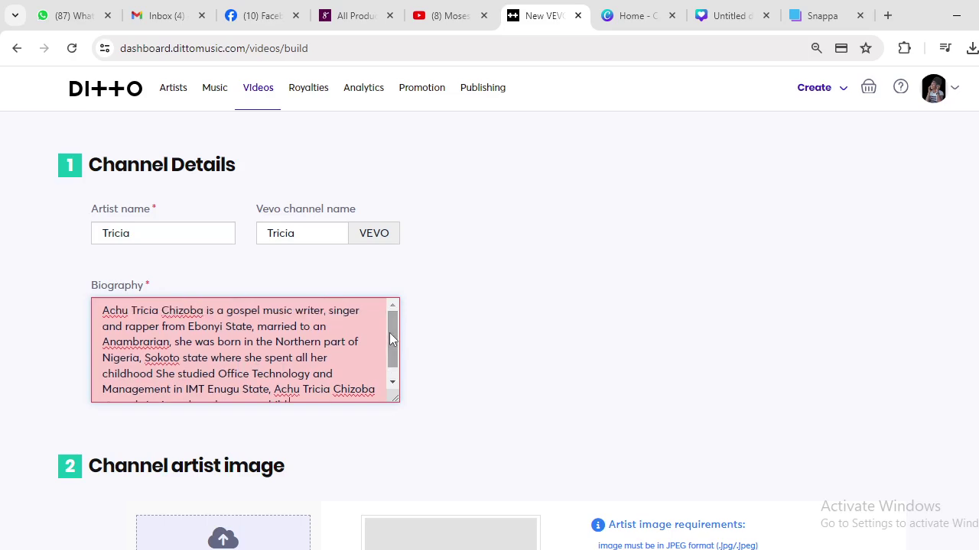
{"action": "scroll", "coordinate": [390, 337], "scroll_direction": "up", "scroll_amount": 5}
{"action": "scroll", "coordinate": [390, 367], "scroll_direction": "down", "scroll_amount": 6}
{"action": "scroll", "coordinate": [391, 363], "scroll_direction": "up", "scroll_amount": 2}
{"action": "scroll", "coordinate": [391, 365], "scroll_direction": "down", "scroll_amount": 2}
{"action": "scroll", "coordinate": [465, 329], "scroll_direction": "up", "scroll_amount": 4}
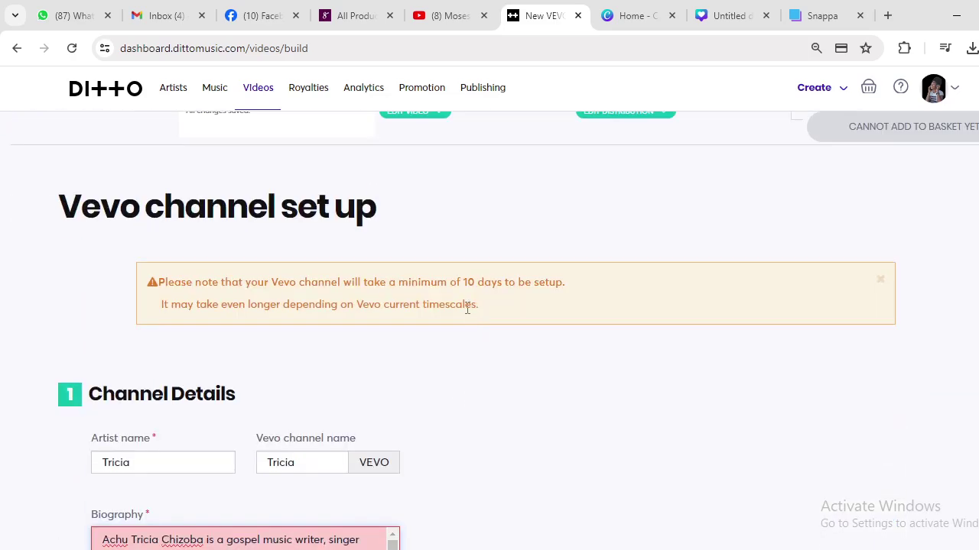
Read the Channel artist image requirements, then switch the browser to Canva Home
{"action": "scroll", "coordinate": [467, 323], "scroll_direction": "down", "scroll_amount": 2}
{"action": "scroll", "coordinate": [467, 323], "scroll_direction": "up", "scroll_amount": 2}
{"action": "scroll", "coordinate": [408, 321], "scroll_direction": "up", "scroll_amount": 1}
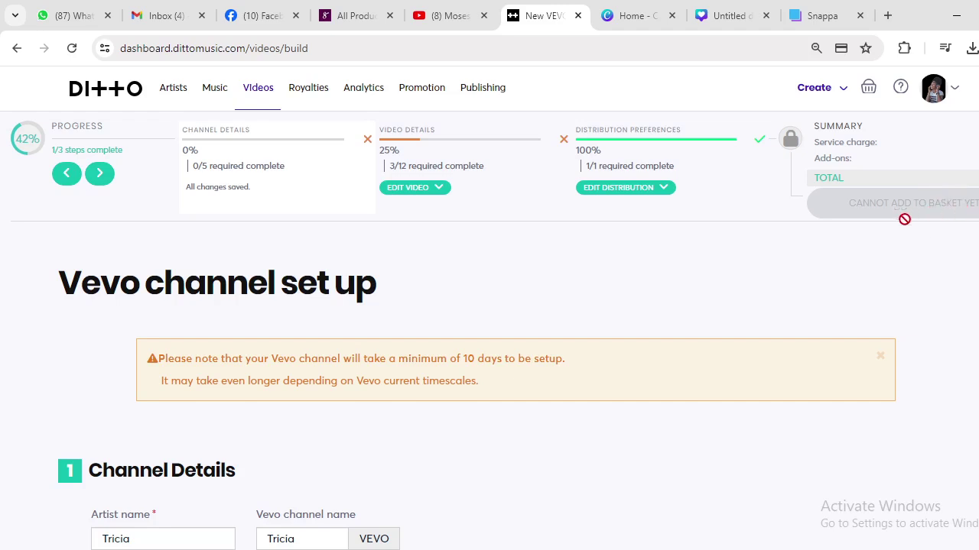
{"action": "scroll", "coordinate": [417, 344], "scroll_direction": "down", "scroll_amount": 1}
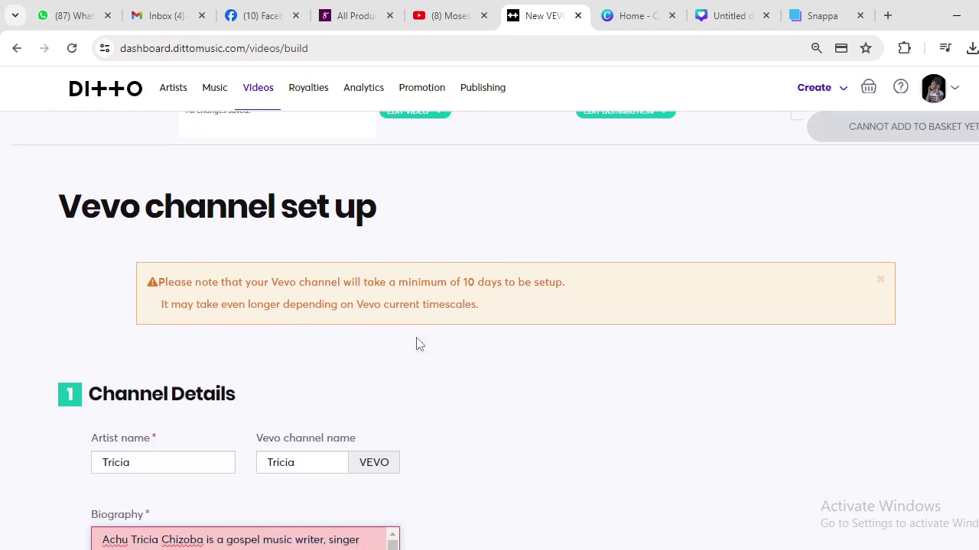
{"action": "scroll", "coordinate": [417, 344], "scroll_direction": "down", "scroll_amount": 5}
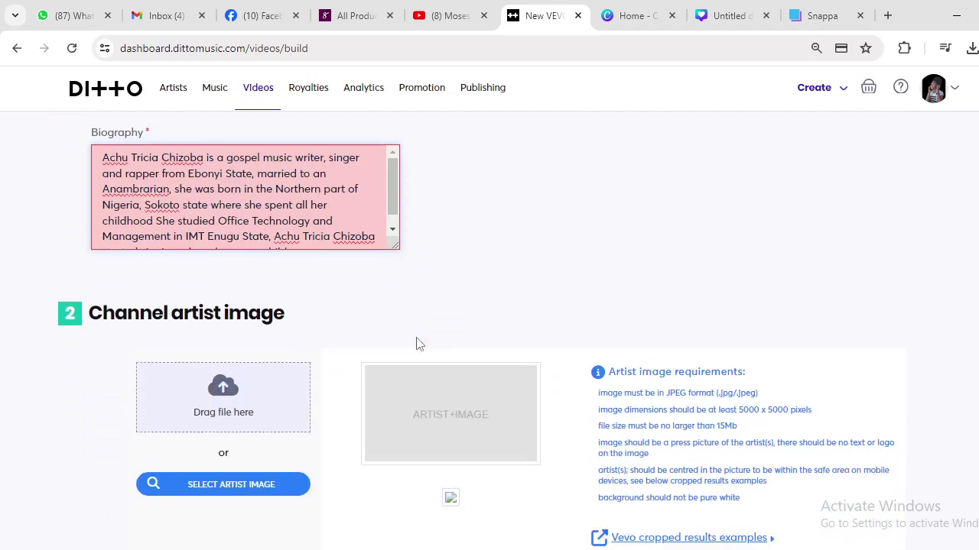
{"action": "scroll", "coordinate": [416, 344], "scroll_direction": "down", "scroll_amount": 1}
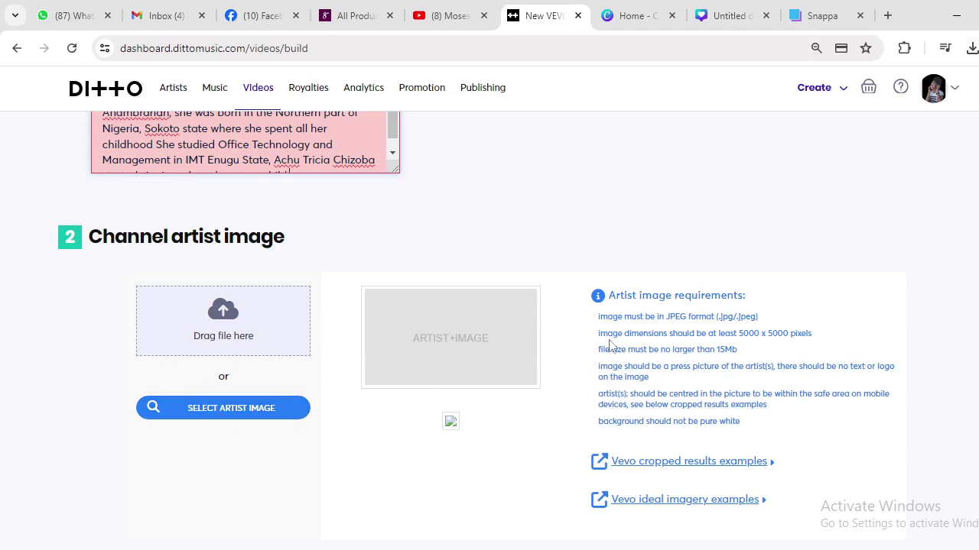
{"action": "scroll", "coordinate": [686, 316], "scroll_direction": "down", "scroll_amount": 1}
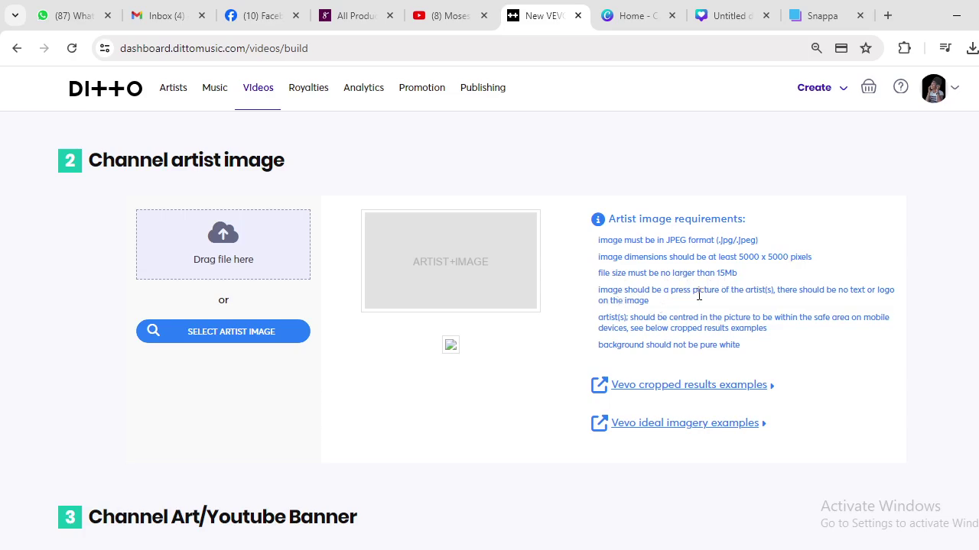
{"action": "scroll", "coordinate": [644, 357], "scroll_direction": "up", "scroll_amount": 1}
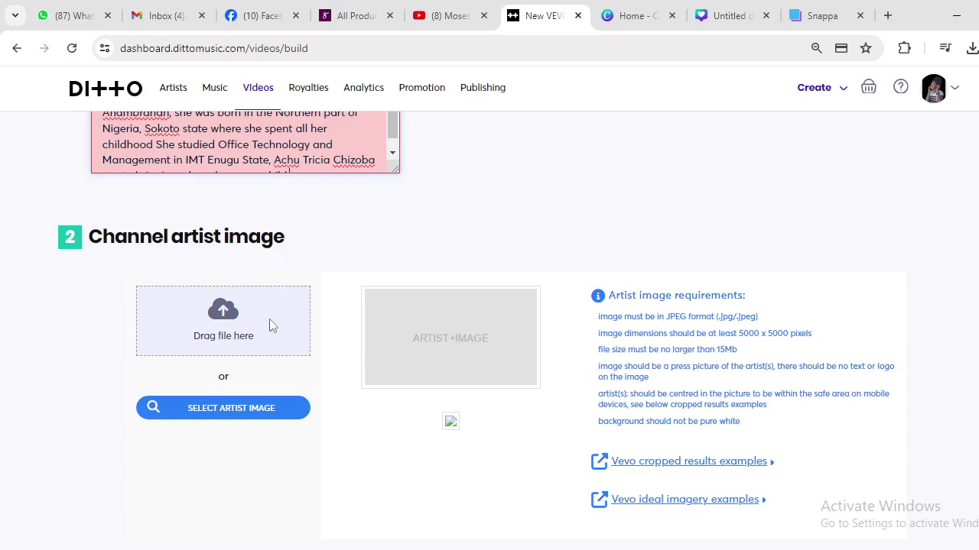
{"action": "scroll", "coordinate": [269, 325], "scroll_direction": "down", "scroll_amount": 5}
{"action": "scroll", "coordinate": [273, 328], "scroll_direction": "up", "scroll_amount": 5}
{"action": "left_click", "coordinate": [635, 19]}
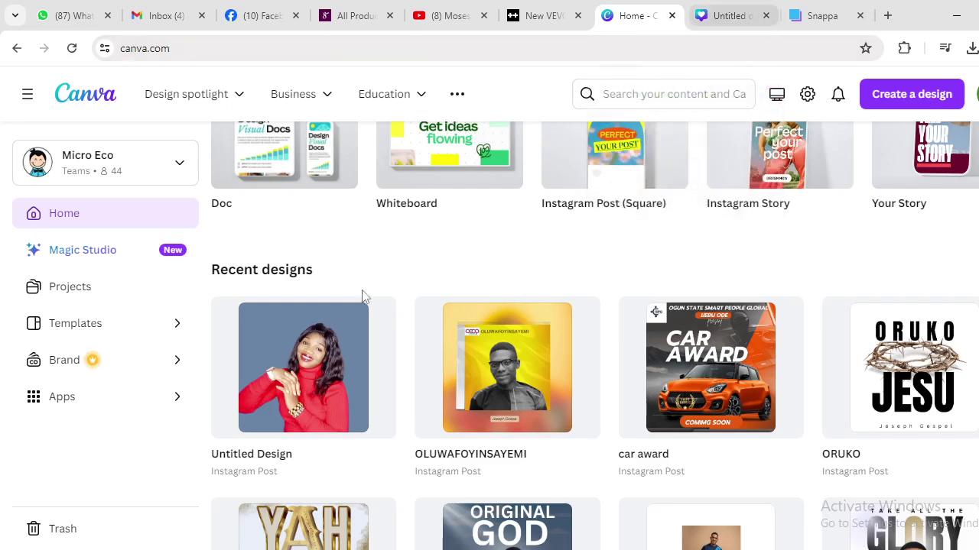
Open the Untitled Design Instagram post with the artist's red-sweater photo in Canva's editor
{"action": "scroll", "coordinate": [330, 380], "scroll_direction": "down", "scroll_amount": 1}
{"action": "left_click", "coordinate": [344, 321]}
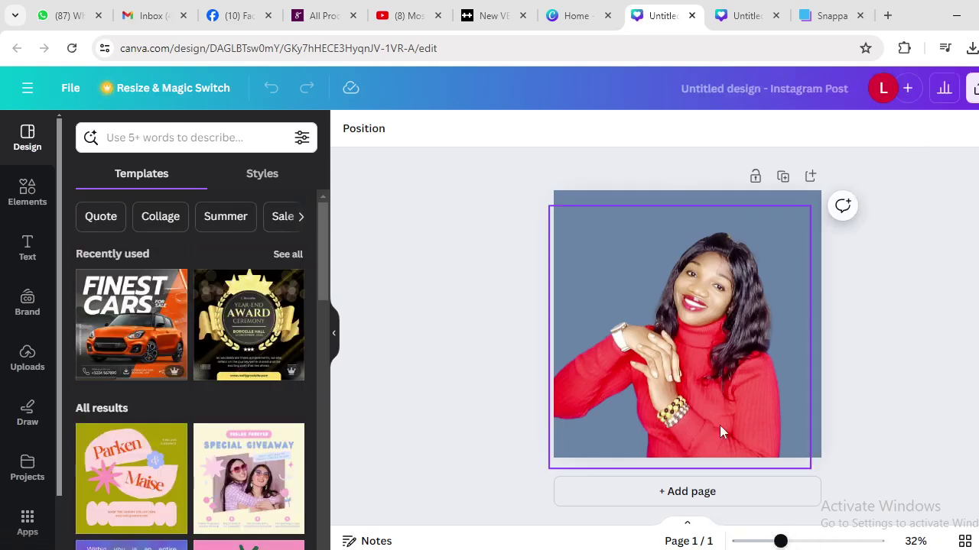
{"action": "left_click", "coordinate": [699, 351]}
{"action": "left_click", "coordinate": [893, 320]}
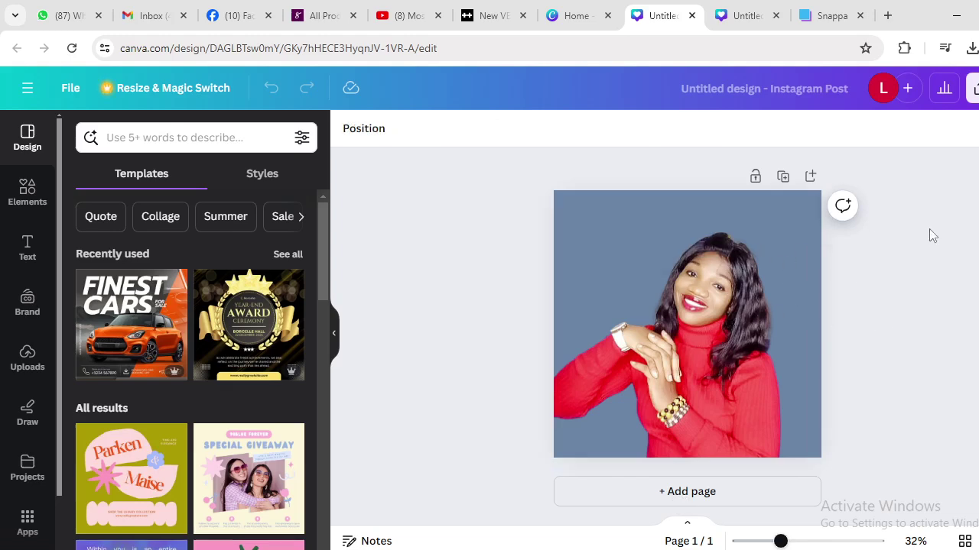
Set the design's download to JPG at maximum 3,375 × 3,375 px, then switch to OBS
{"action": "left_click", "coordinate": [974, 88]}
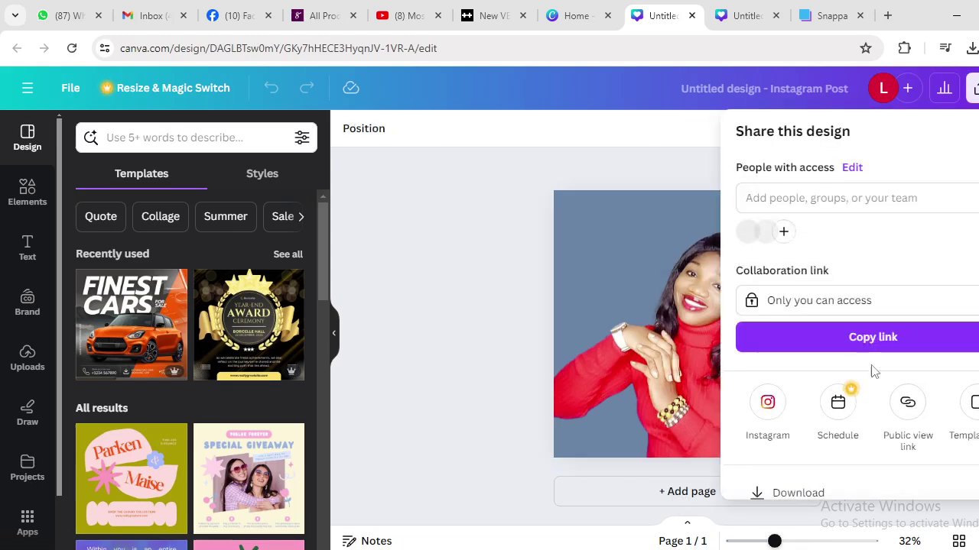
{"action": "scroll", "coordinate": [871, 432], "scroll_direction": "down", "scroll_amount": 2}
{"action": "left_click", "coordinate": [876, 405]}
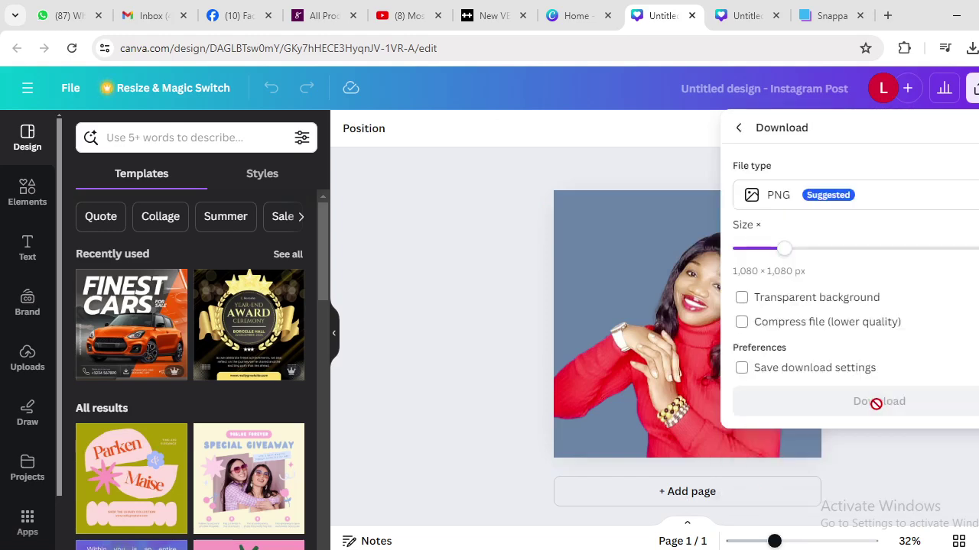
{"action": "left_click", "coordinate": [884, 196]}
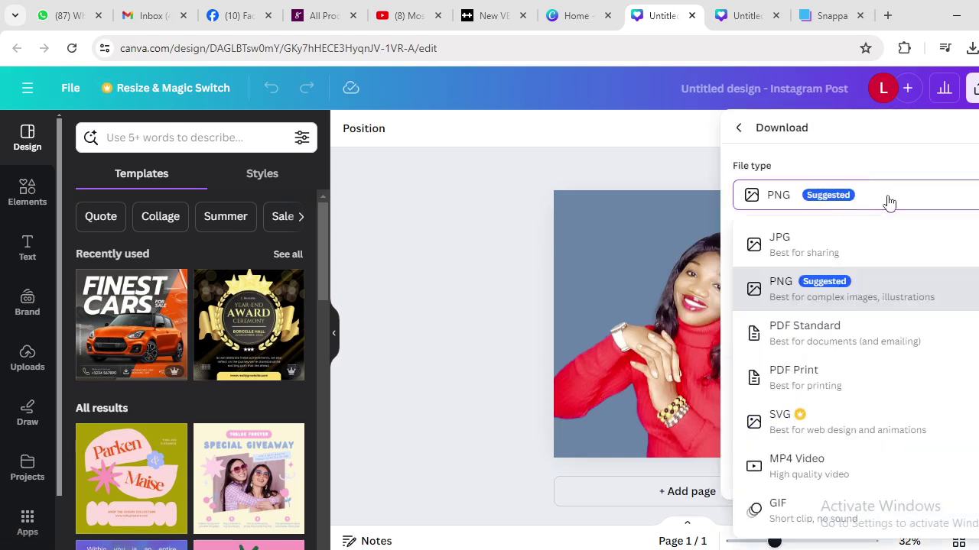
{"action": "left_click", "coordinate": [812, 239]}
{"action": "left_click_drag", "start_coordinate": [780, 248], "coordinate": [975, 253]}
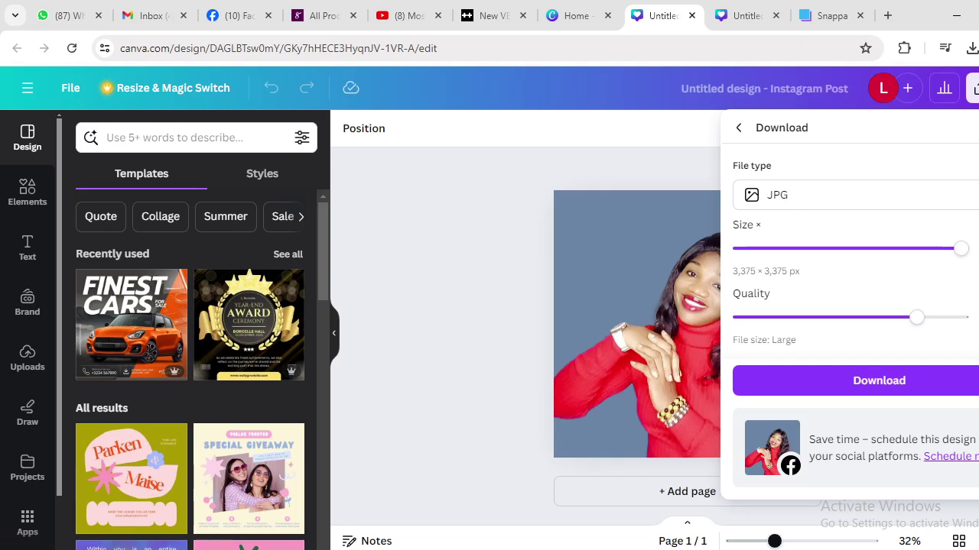
{"action": "key", "text": "alt+Tab"}
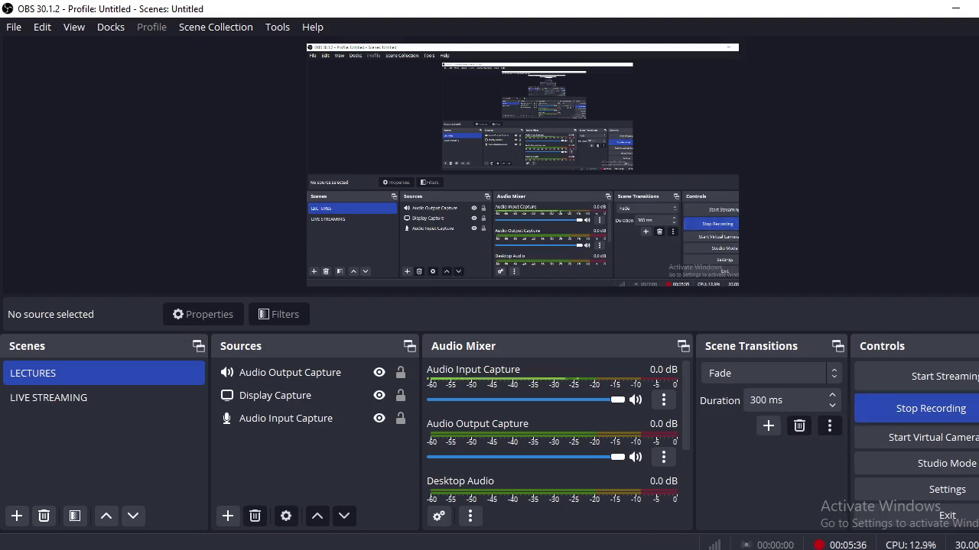
Minimise OBS Studio to bring the Canva artist-photo design back into view
{"action": "left_click", "coordinate": [957, 7]}
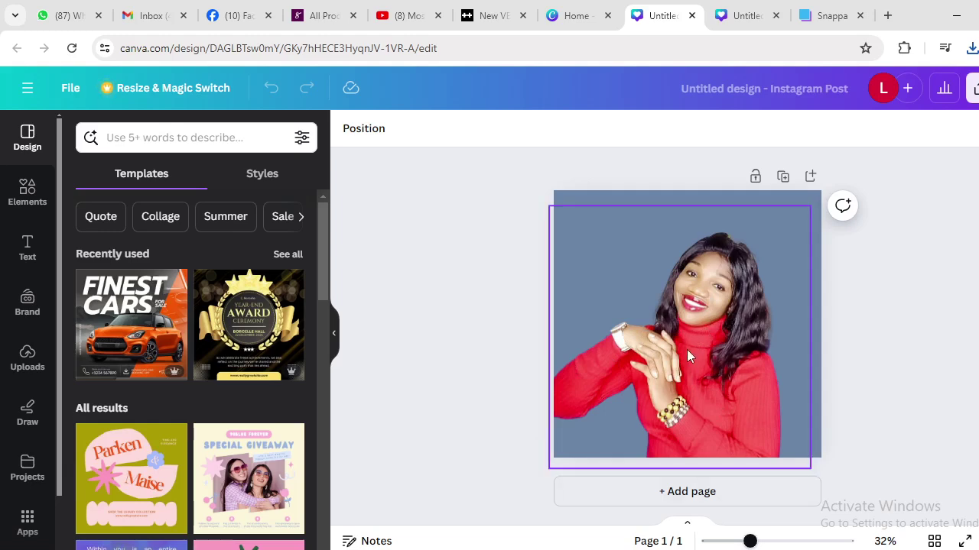
Reveal the downloaded Untitled design (14) artist image in File Explorer's Downloads folder
{"action": "left_click", "coordinate": [653, 246]}
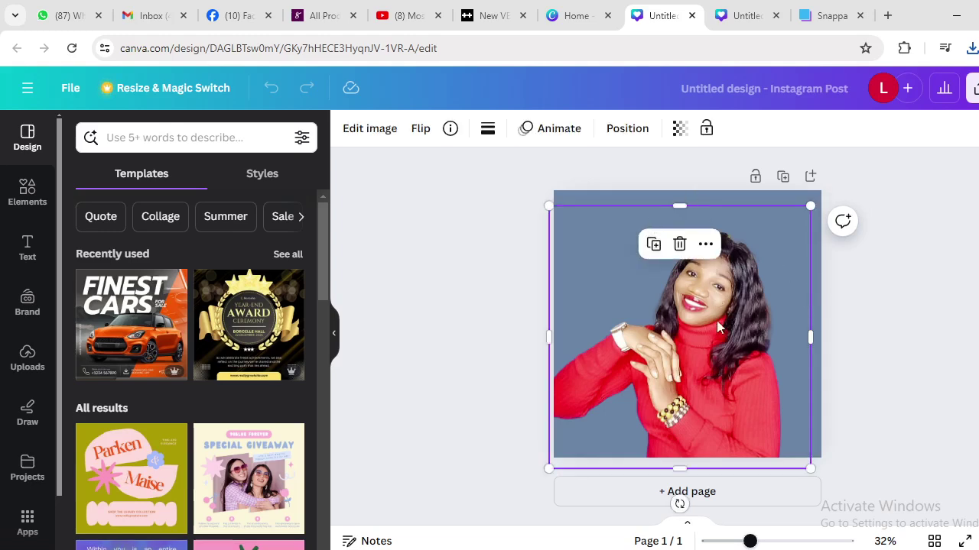
{"action": "left_click", "coordinate": [863, 298]}
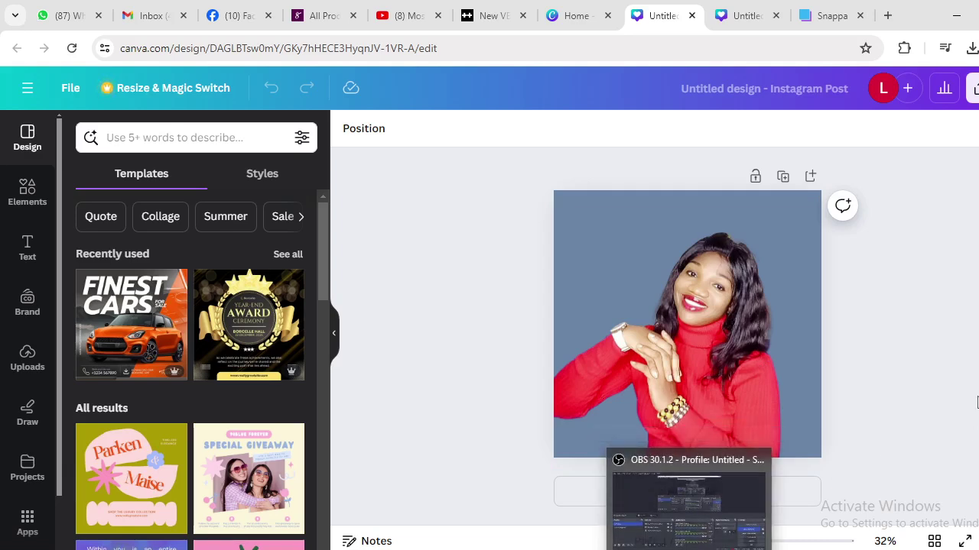
{"action": "left_click", "coordinate": [972, 48]}
{"action": "left_click", "coordinate": [918, 115]}
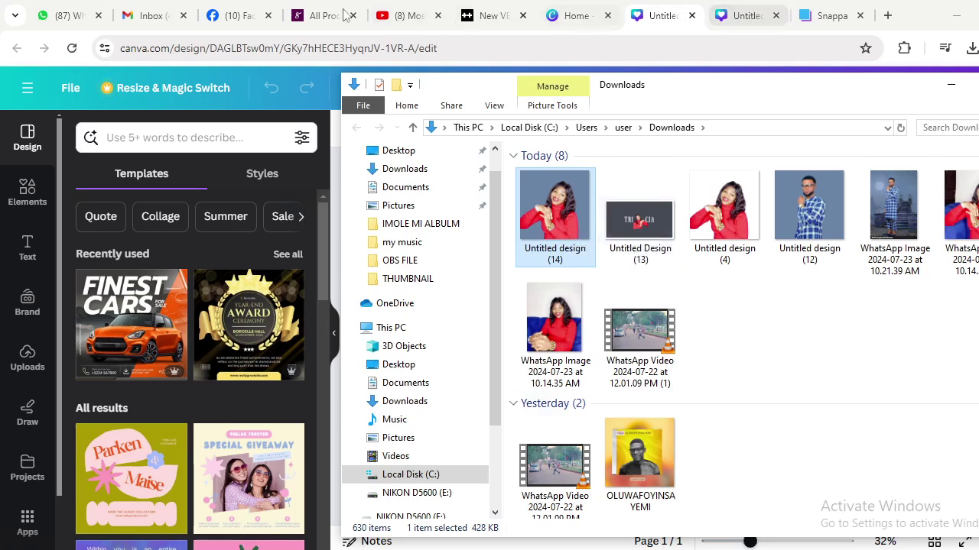
Go back to the Ditto tab, then start a new Google search in a fresh tab
{"action": "left_click", "coordinate": [497, 16]}
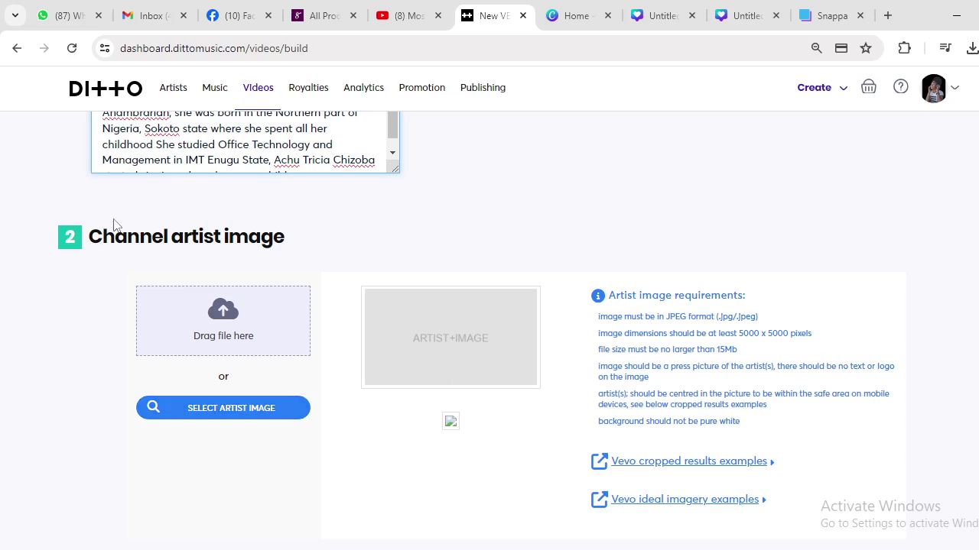
{"action": "left_click", "coordinate": [887, 16]}
{"action": "left_click", "coordinate": [383, 343]}
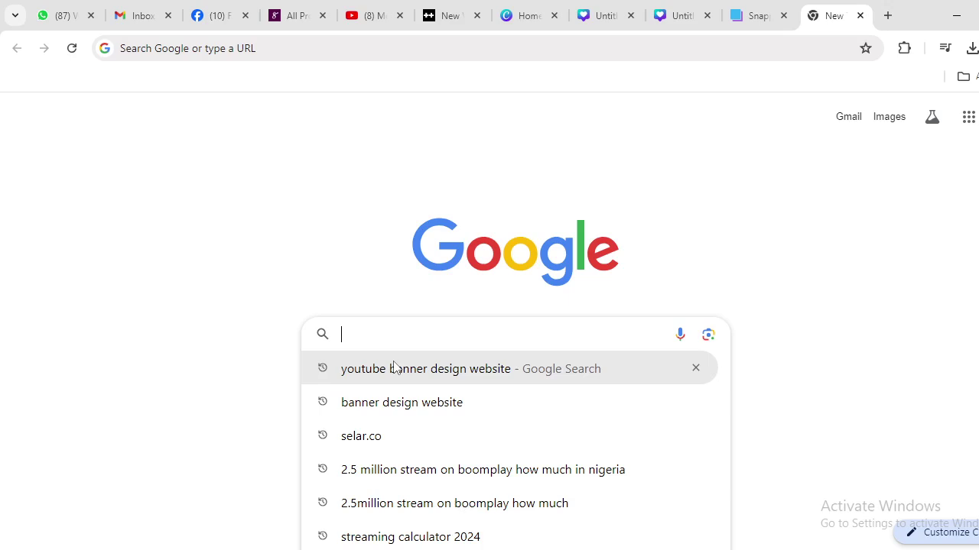
Search Google for 'image resizer' and open the imageresizer.com site
{"action": "type", "text": "image"}
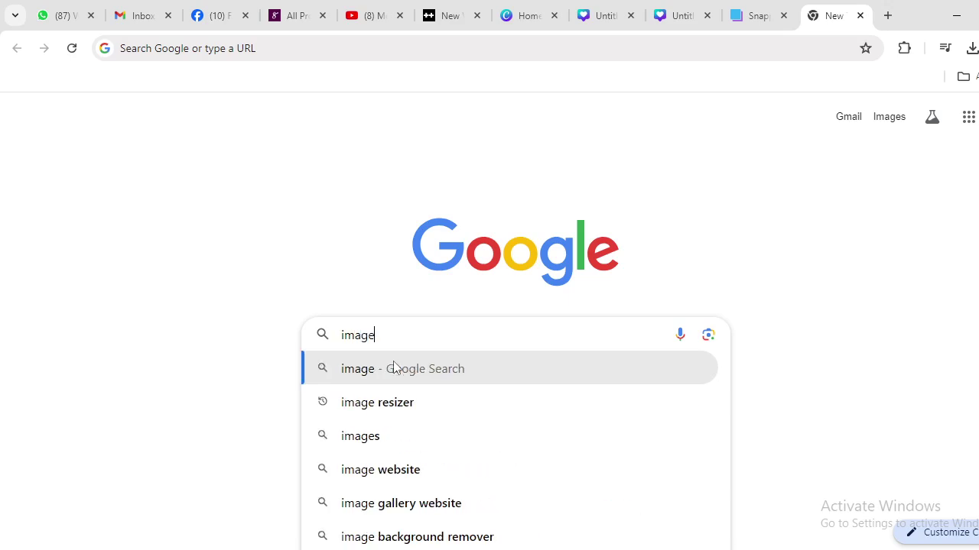
{"action": "left_click", "coordinate": [390, 403]}
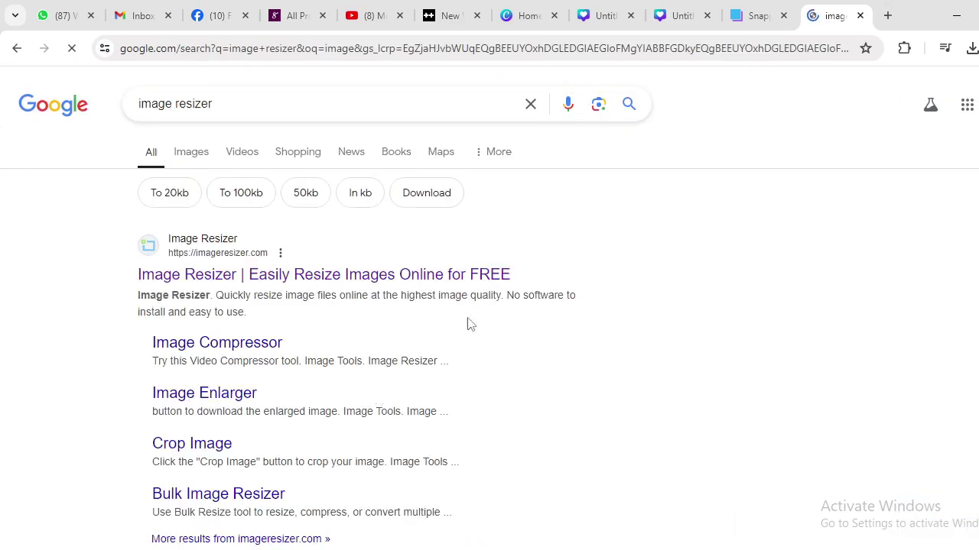
{"action": "left_click", "coordinate": [216, 283]}
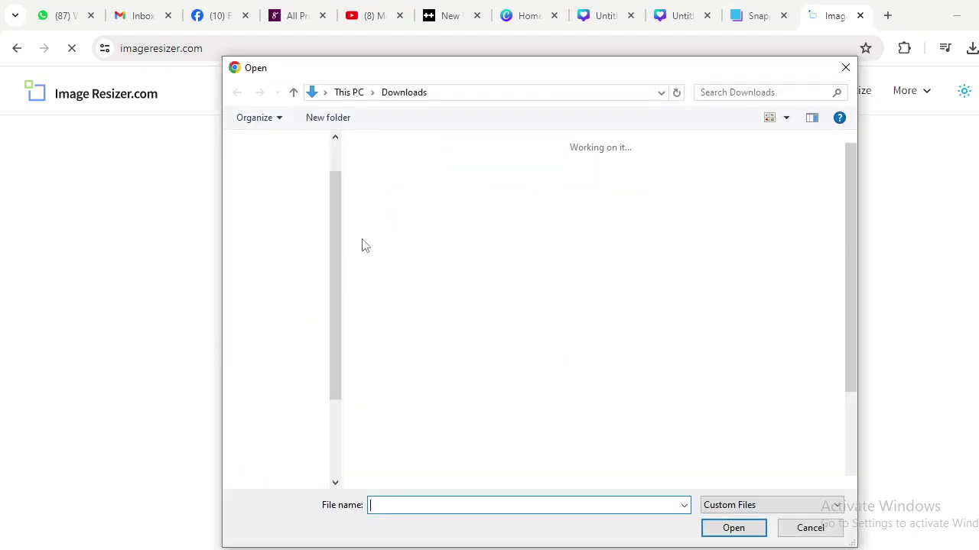
Upload Untitled design (14) from Downloads into Image Resizer
{"action": "left_click", "coordinate": [387, 209]}
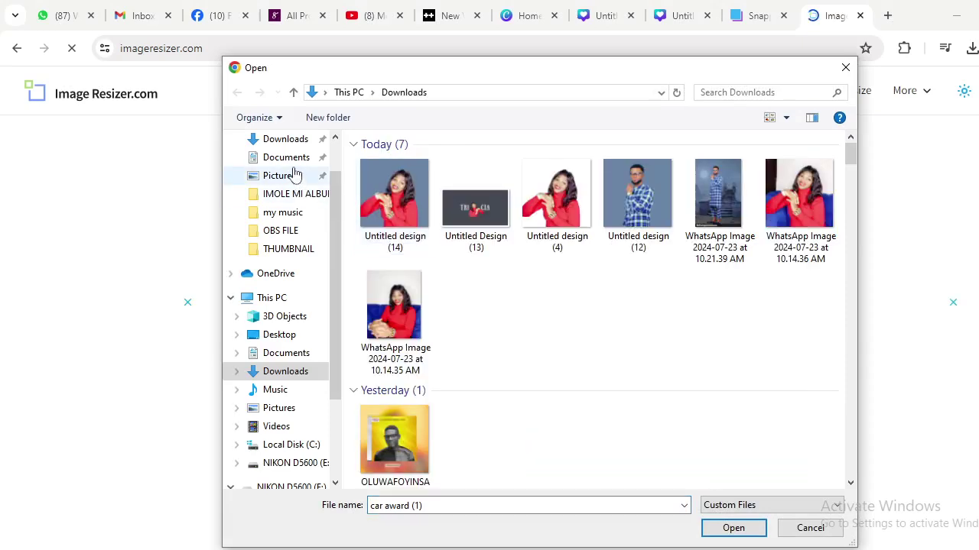
{"action": "left_click", "coordinate": [284, 145]}
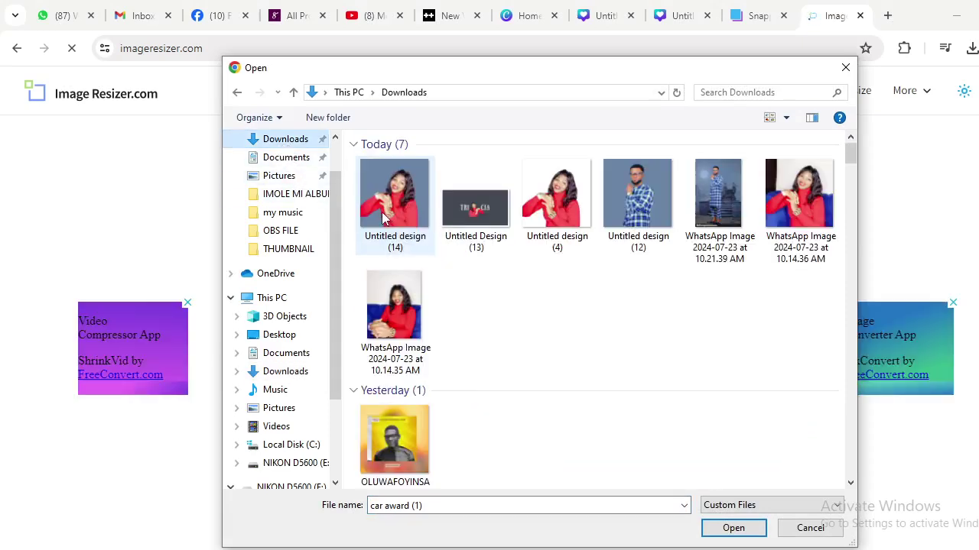
{"action": "left_click", "coordinate": [391, 211]}
{"action": "left_click", "coordinate": [731, 529]}
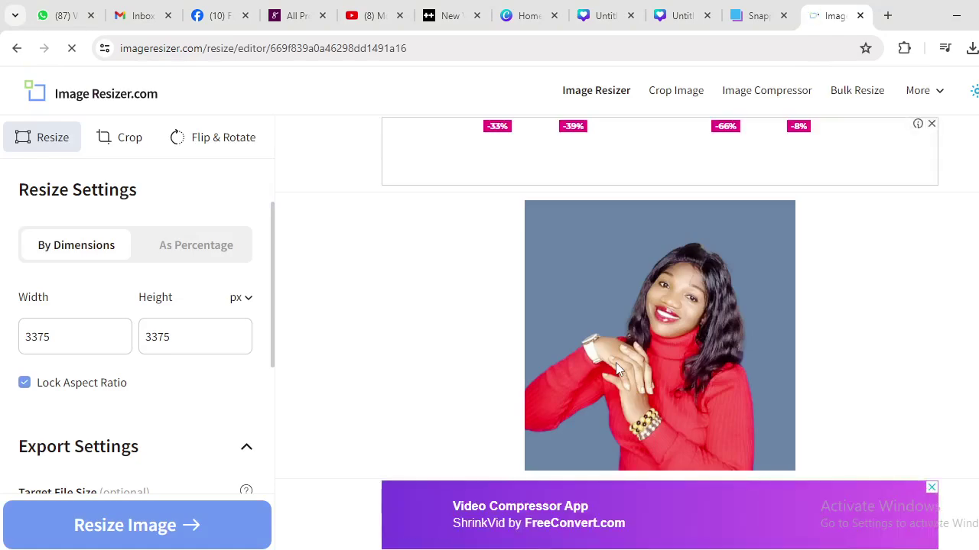
Resize the artist photo from 3375 × 3375 to 5000 × 5000 pixels
{"action": "left_click_drag", "start_coordinate": [87, 344], "coordinate": [7, 345]}
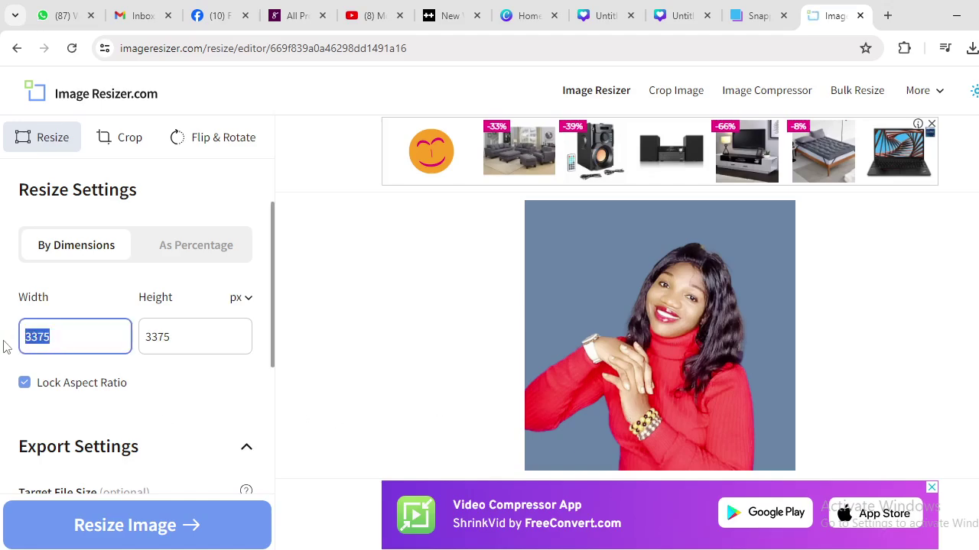
{"action": "type", "text": "5000"}
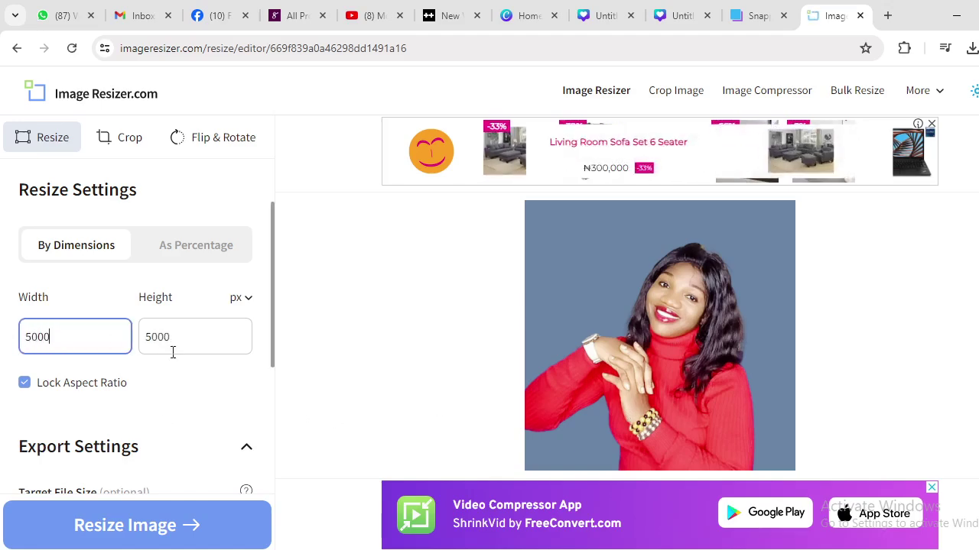
{"action": "scroll", "coordinate": [127, 382], "scroll_direction": "down", "scroll_amount": 2}
{"action": "left_click", "coordinate": [142, 525]}
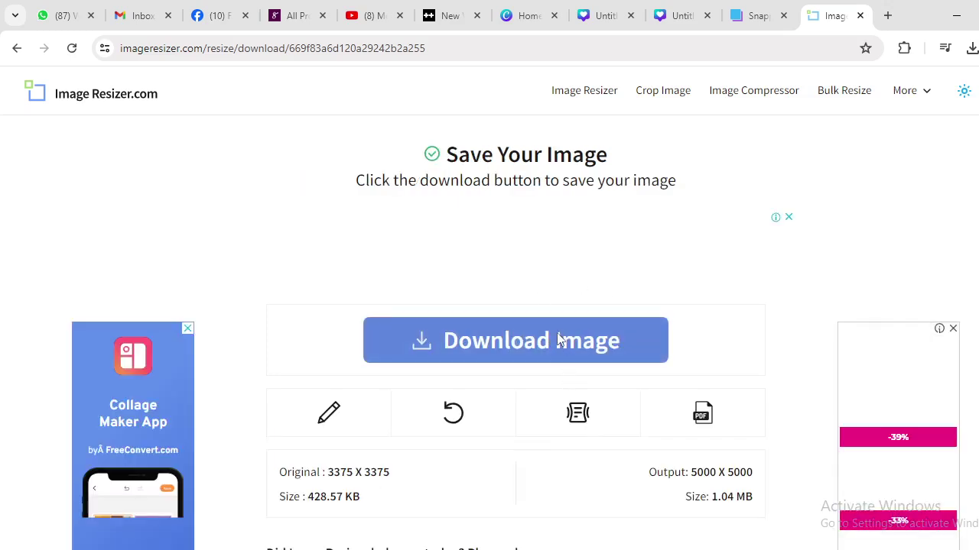
Download the 5000 × 5000 resized image and look for it in the Downloads folder
{"action": "left_click", "coordinate": [563, 346]}
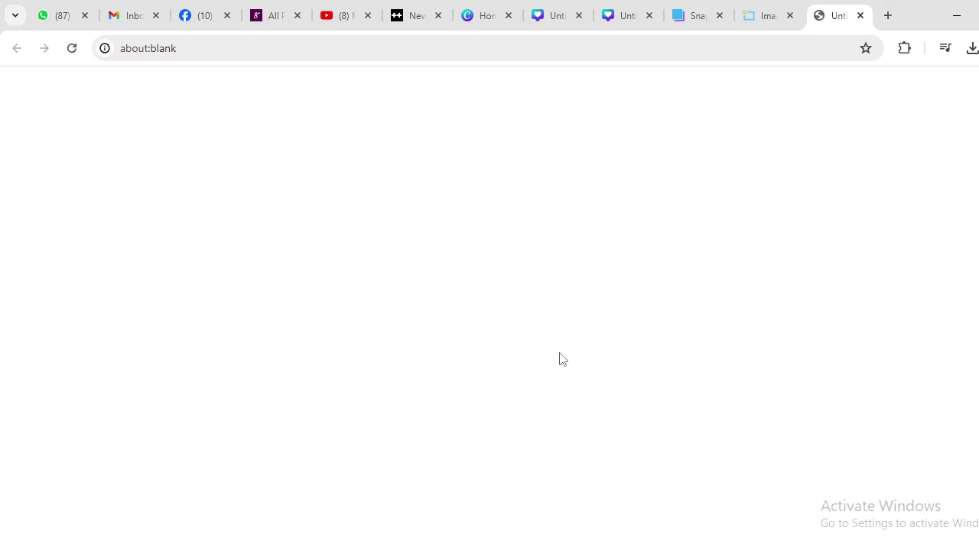
{"action": "left_click", "coordinate": [971, 50]}
{"action": "left_click", "coordinate": [917, 116]}
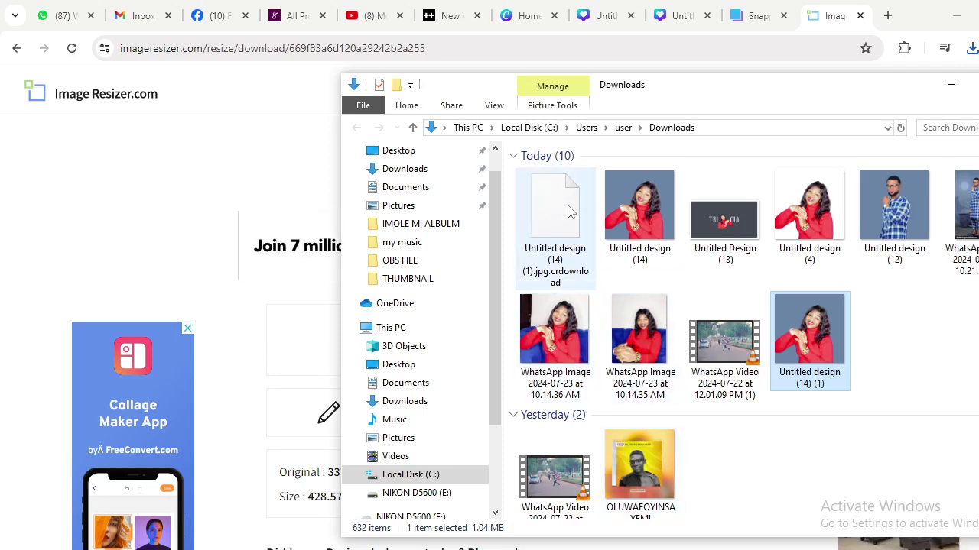
{"action": "left_click", "coordinate": [839, 21]}
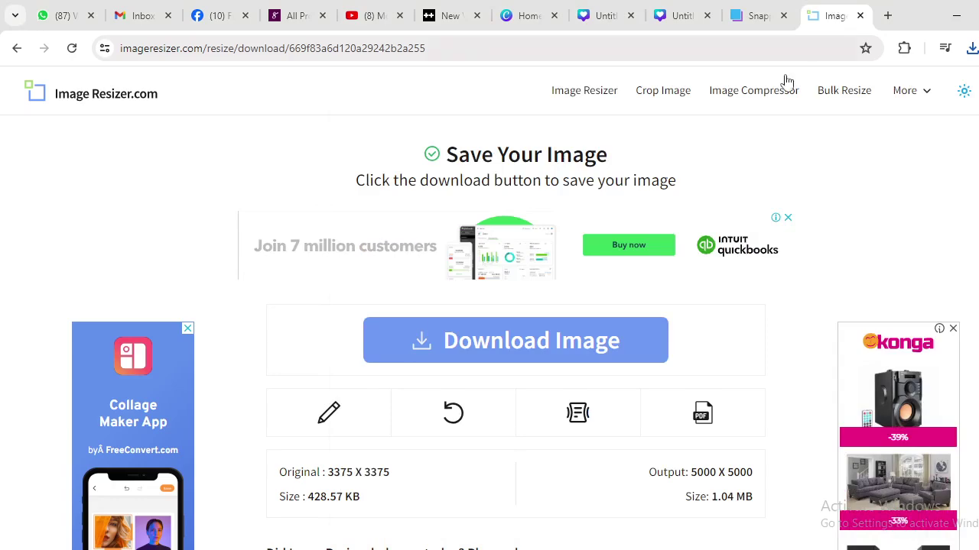
{"action": "left_click", "coordinate": [971, 47]}
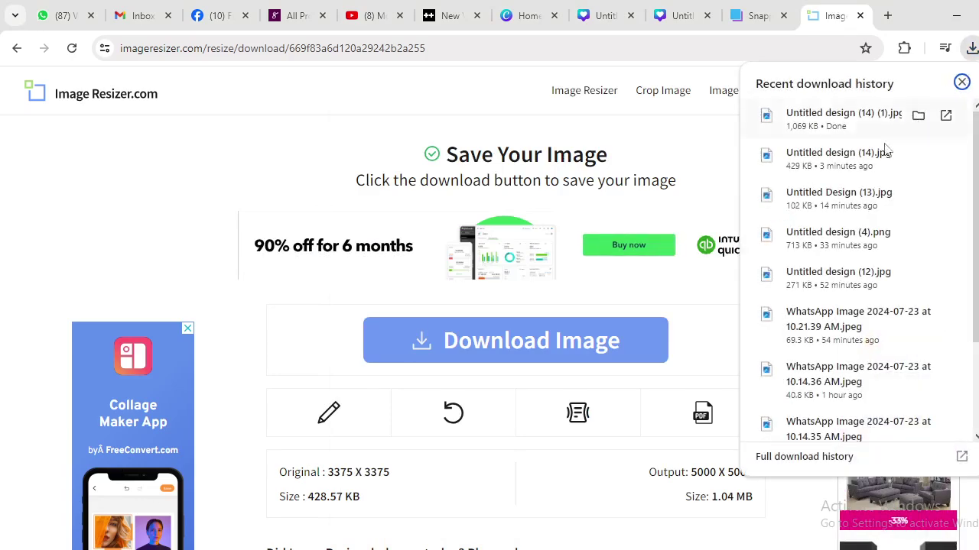
{"action": "left_click", "coordinate": [918, 116]}
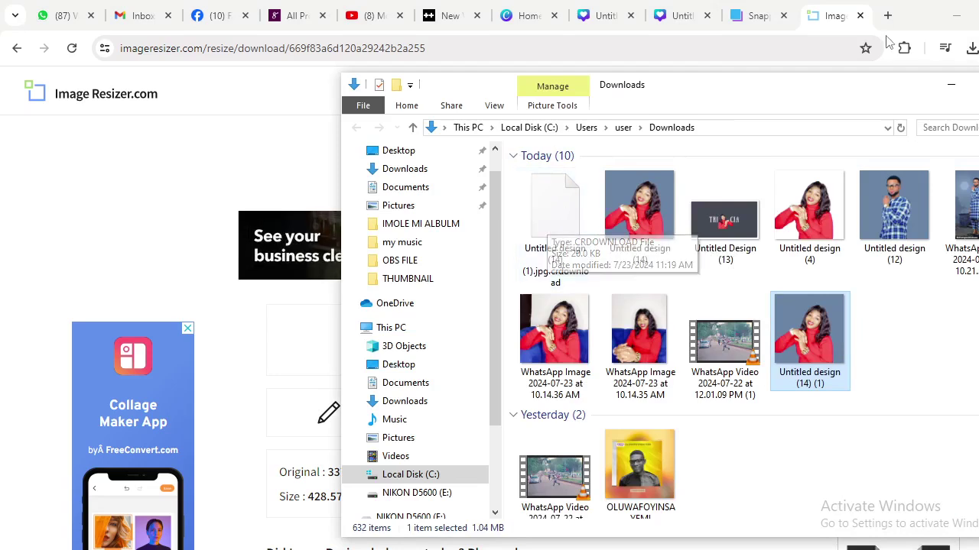
Download the resized image again, confirming Untitled design (14) (2) appears in Downloads
{"action": "left_click", "coordinate": [834, 19]}
{"action": "left_click", "coordinate": [537, 343]}
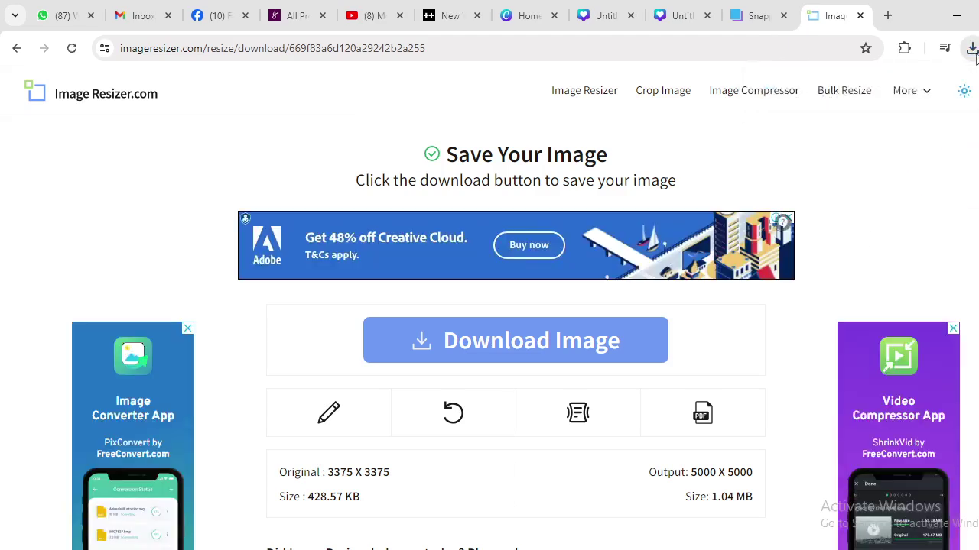
{"action": "left_click", "coordinate": [971, 49]}
{"action": "left_click", "coordinate": [920, 115]}
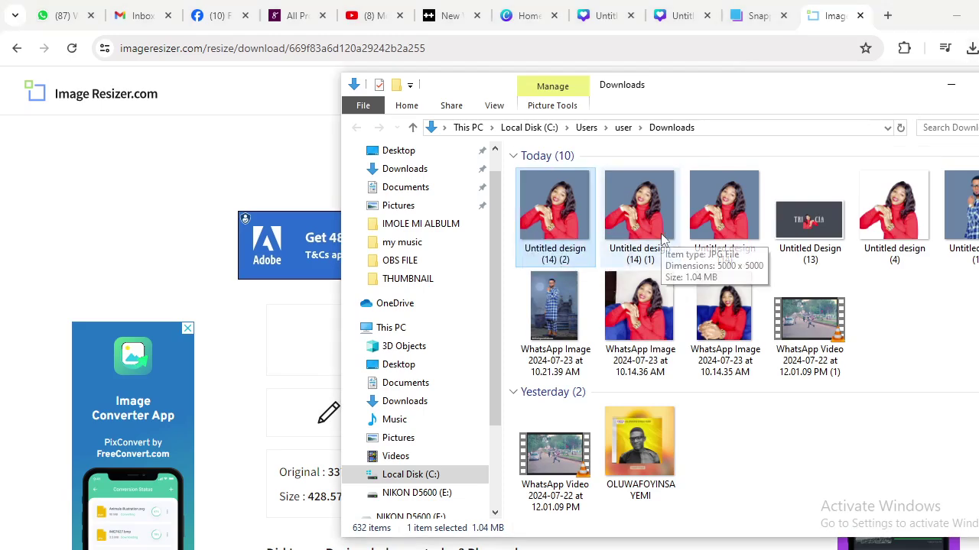
{"action": "left_click", "coordinate": [441, 23]}
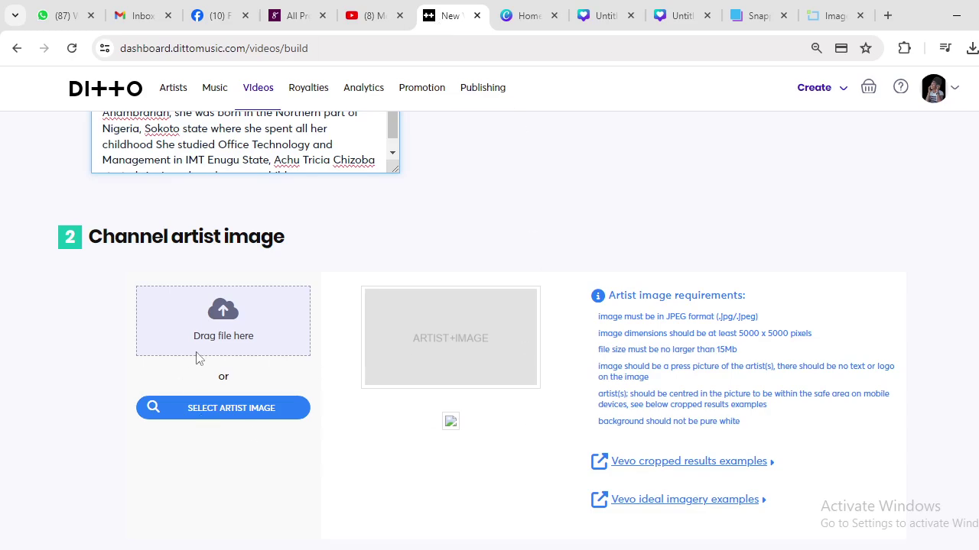
Upload Untitled design (14) (2) from Downloads as the channel artist image
{"action": "scroll", "coordinate": [193, 359], "scroll_direction": "up", "scroll_amount": 3}
{"action": "scroll", "coordinate": [512, 399], "scroll_direction": "down", "scroll_amount": 4}
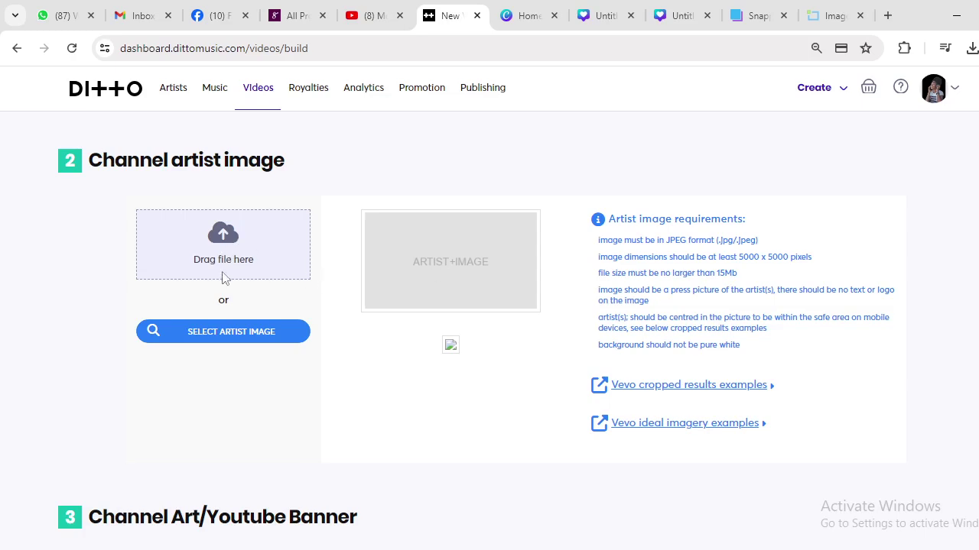
{"action": "left_click", "coordinate": [210, 342]}
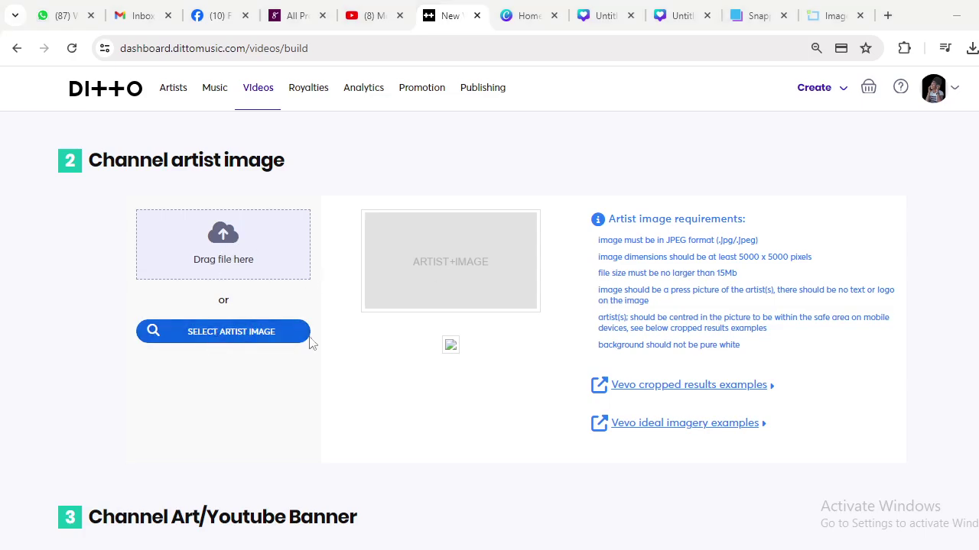
{"action": "left_click", "coordinate": [392, 194]}
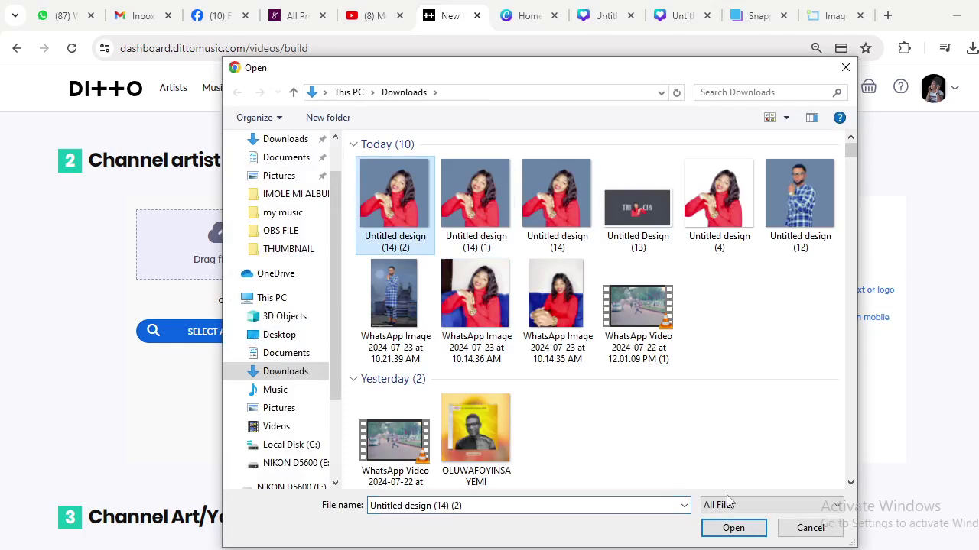
{"action": "left_click", "coordinate": [733, 528]}
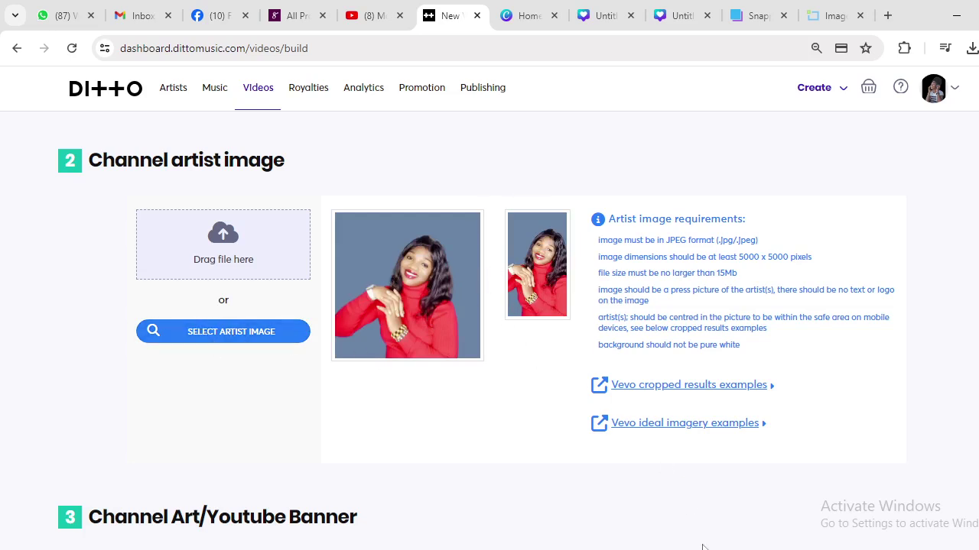
{"action": "key", "text": "alt+Tab"}
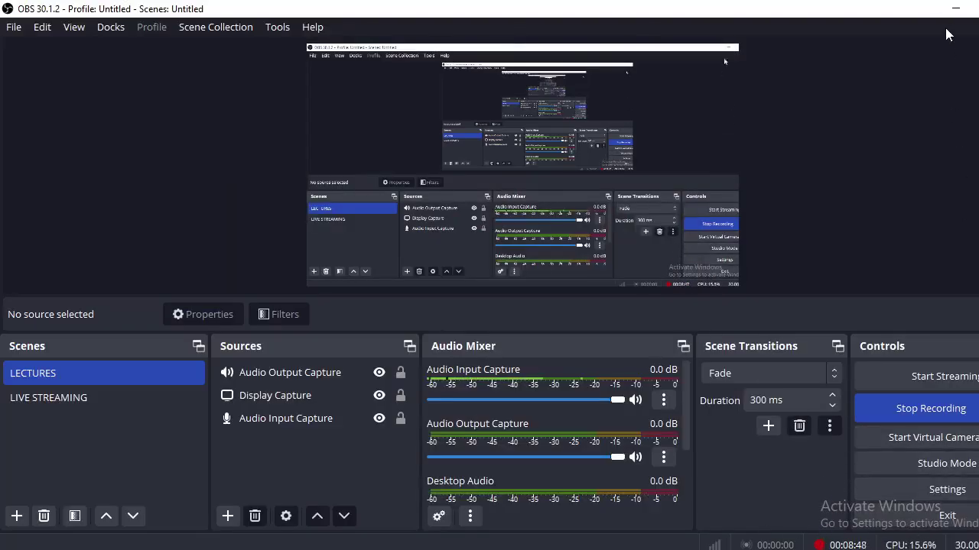
{"action": "left_click", "coordinate": [956, 8]}
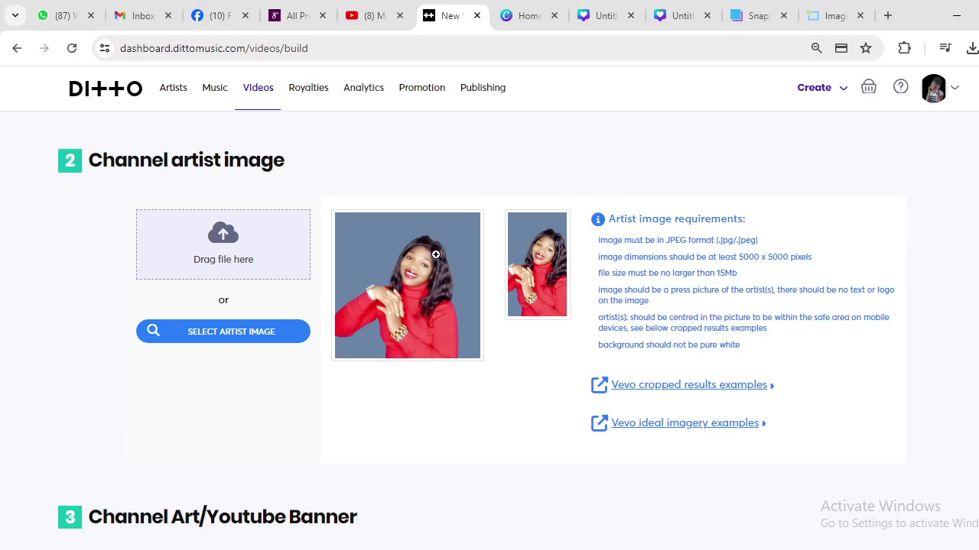
Preview the uploaded artist image enlarged, then scroll down to section 3, Channel Art
{"action": "scroll", "coordinate": [381, 260], "scroll_direction": "up", "scroll_amount": 3}
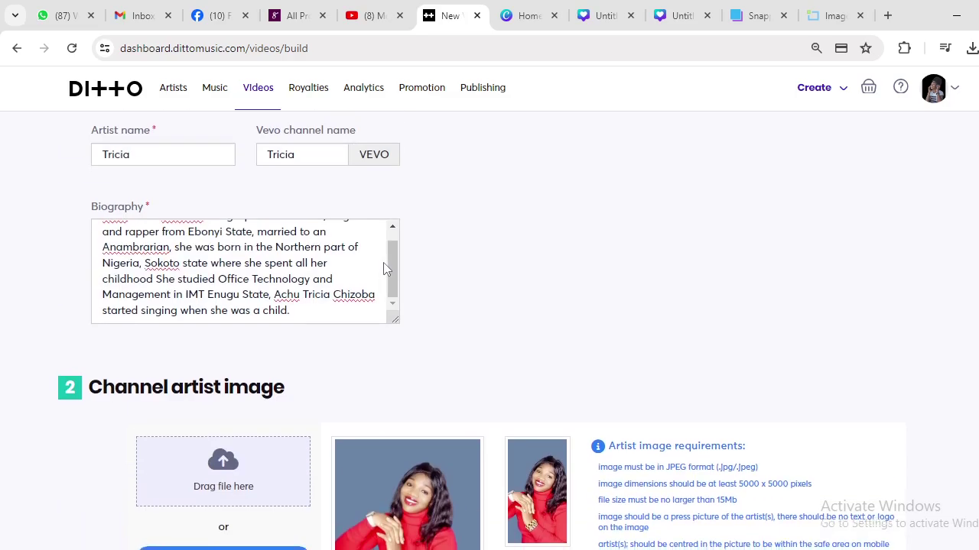
{"action": "scroll", "coordinate": [383, 262], "scroll_direction": "down", "scroll_amount": 4}
{"action": "left_click", "coordinate": [386, 243]}
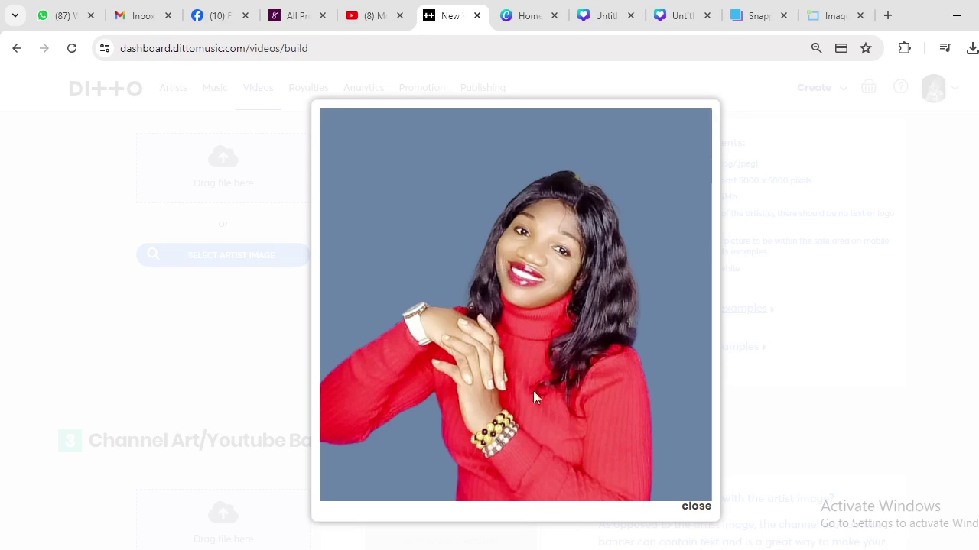
{"action": "scroll", "coordinate": [539, 367], "scroll_direction": "down", "scroll_amount": 1}
{"action": "scroll", "coordinate": [538, 356], "scroll_direction": "up", "scroll_amount": 1}
{"action": "left_click", "coordinate": [695, 507]}
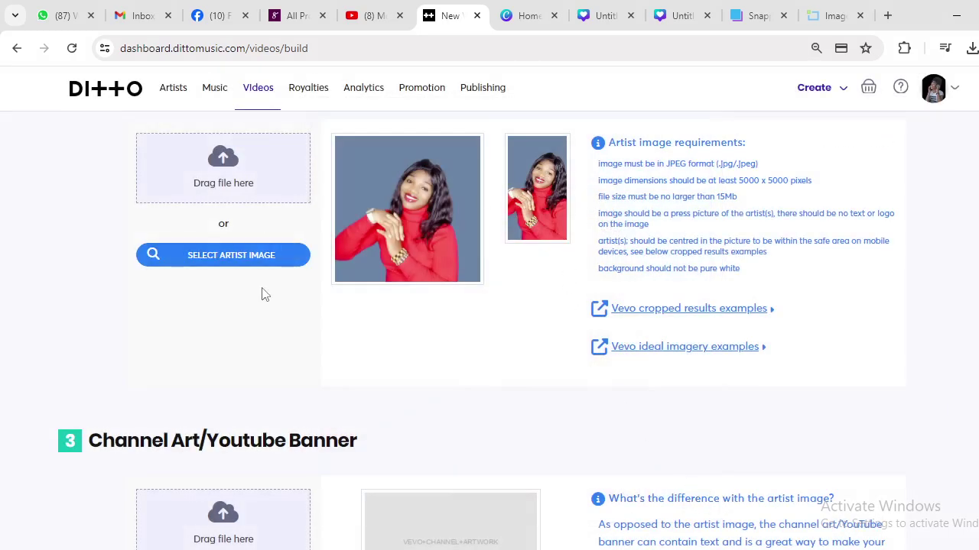
{"action": "scroll", "coordinate": [400, 240], "scroll_direction": "up", "scroll_amount": 1}
{"action": "scroll", "coordinate": [436, 252], "scroll_direction": "down", "scroll_amount": 1}
{"action": "scroll", "coordinate": [436, 253], "scroll_direction": "down", "scroll_amount": 2}
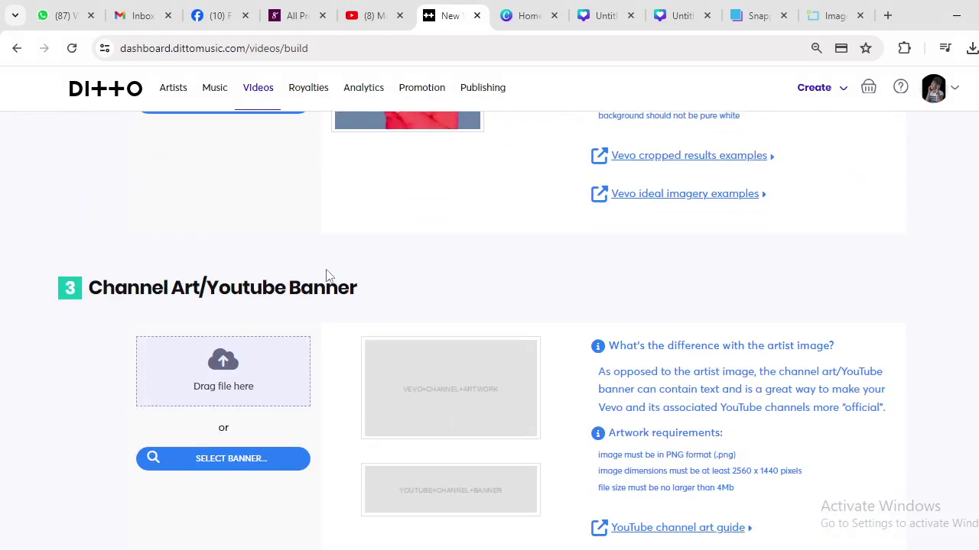
{"action": "scroll", "coordinate": [365, 288], "scroll_direction": "down", "scroll_amount": 2}
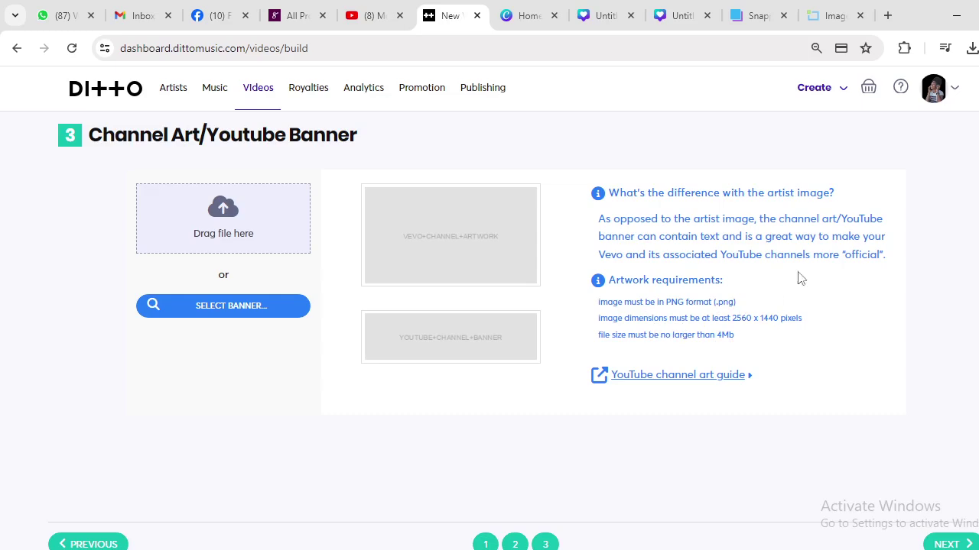
Open Chrome's recent downloads list over the Channel Art/YouTube Banner section
{"action": "left_click", "coordinate": [971, 47]}
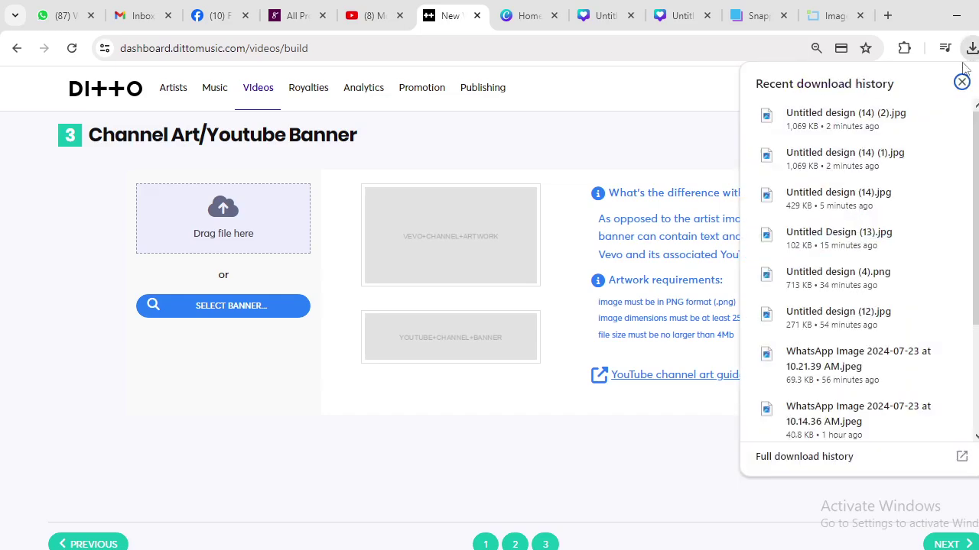
Confirm in Downloads that Untitled Design (13) is 2560 × 1440, then return to Snappa
{"action": "left_click", "coordinate": [919, 115]}
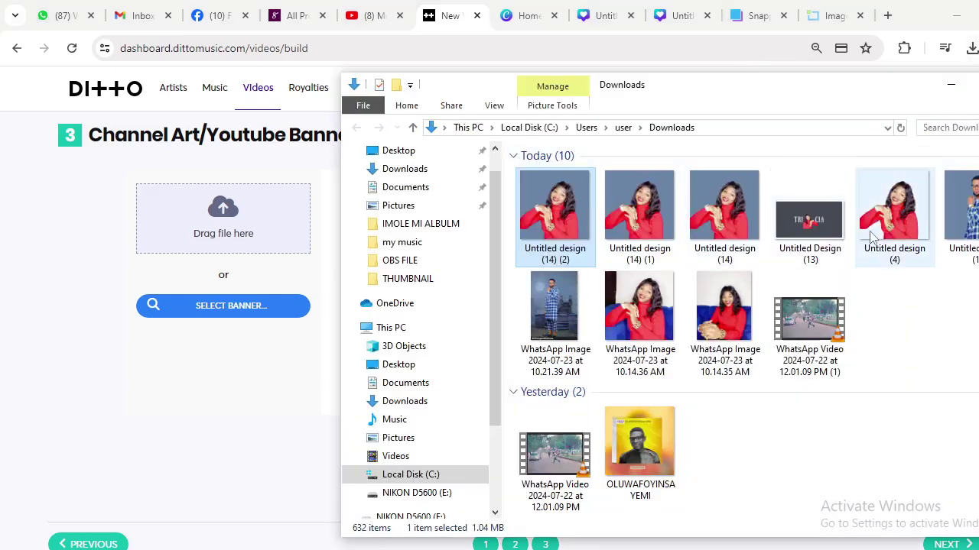
{"action": "mouse_move", "coordinate": [819, 238]}
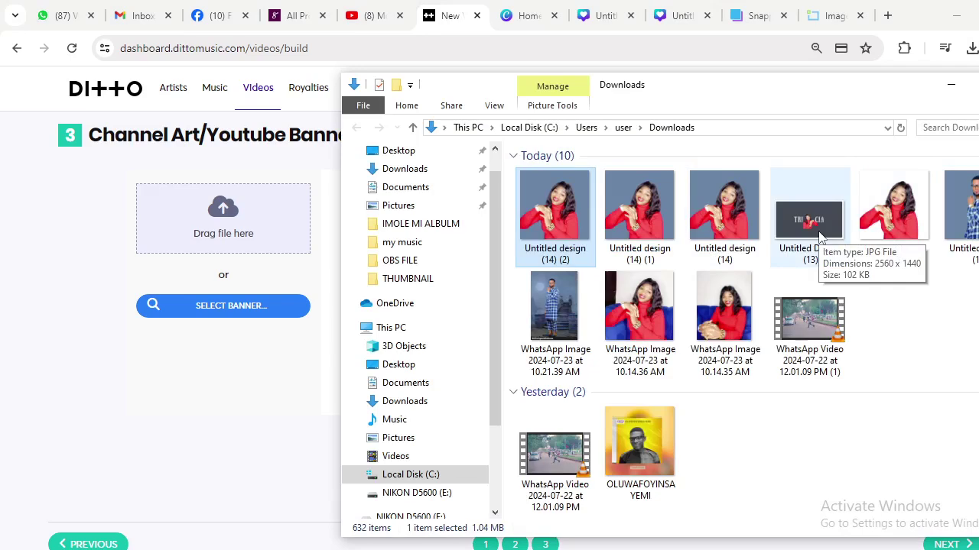
{"action": "left_click", "coordinate": [755, 17]}
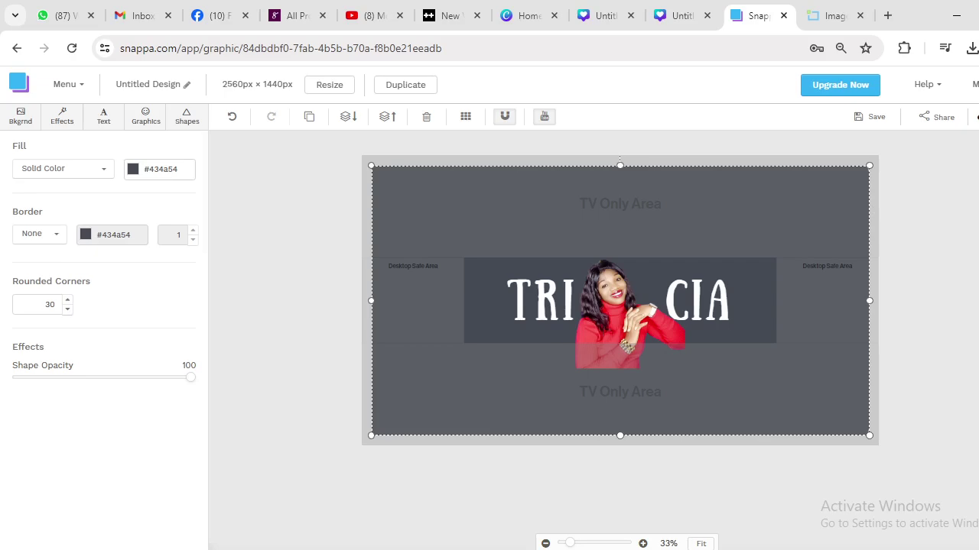
Export the Snappa banner as a high-res PNG, Untitled Design (5).png, and verify the download
{"action": "left_click", "coordinate": [977, 116]}
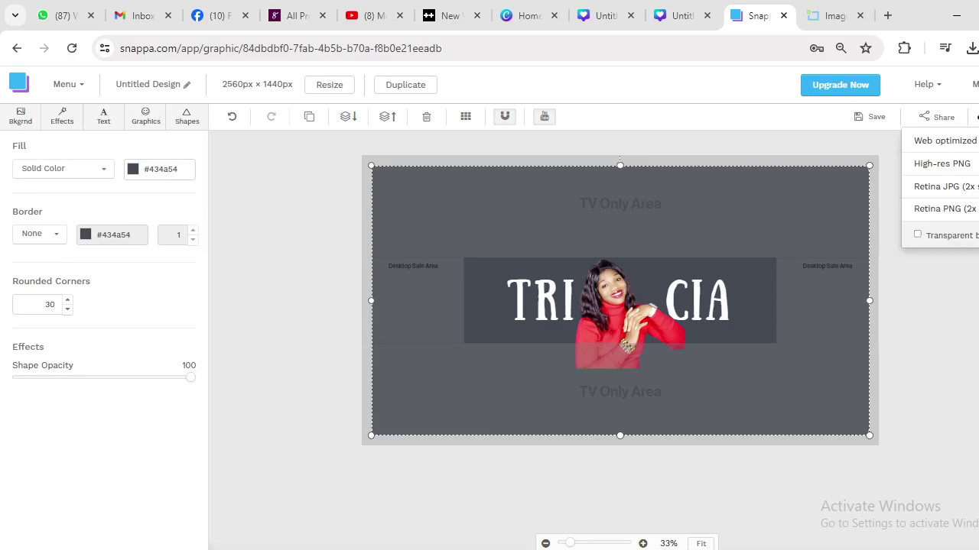
{"action": "left_click", "coordinate": [976, 169]}
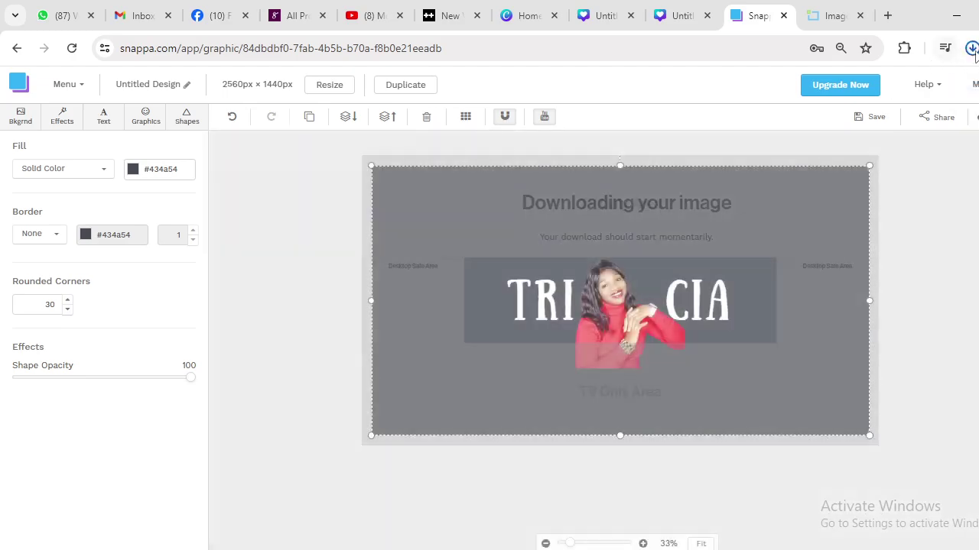
{"action": "left_click", "coordinate": [971, 48]}
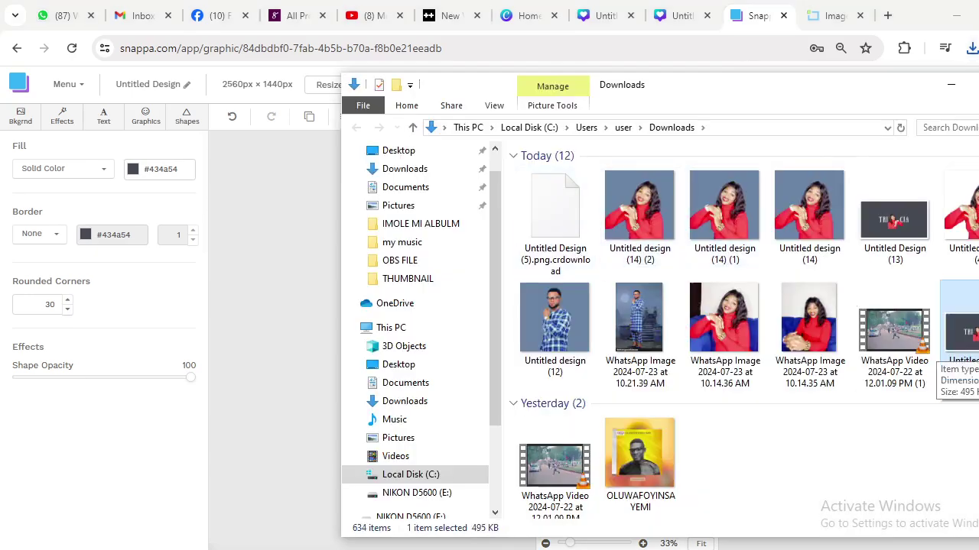
{"action": "left_click", "coordinate": [447, 16]}
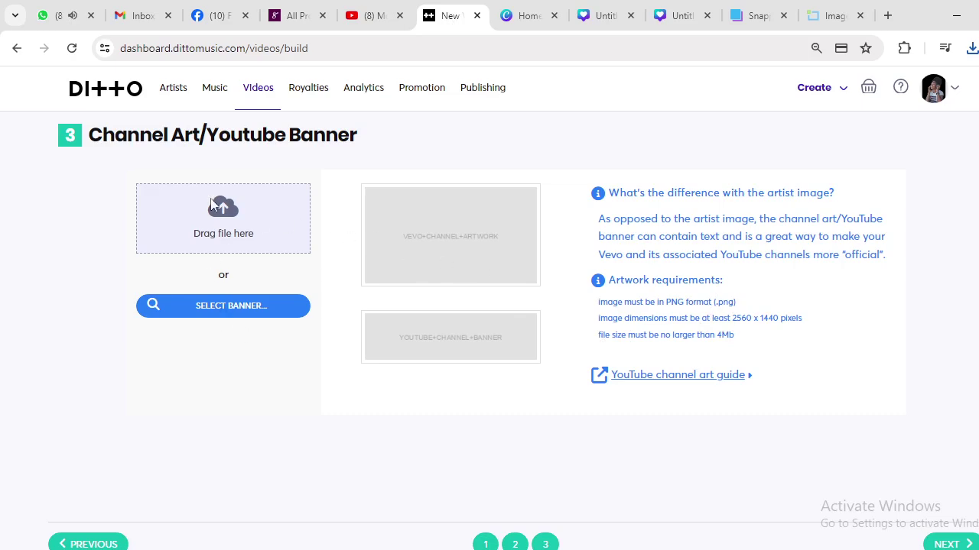
Upload Untitled Design (5) as the TRICIA channel banner and open its enlarged preview
{"action": "left_click", "coordinate": [218, 304]}
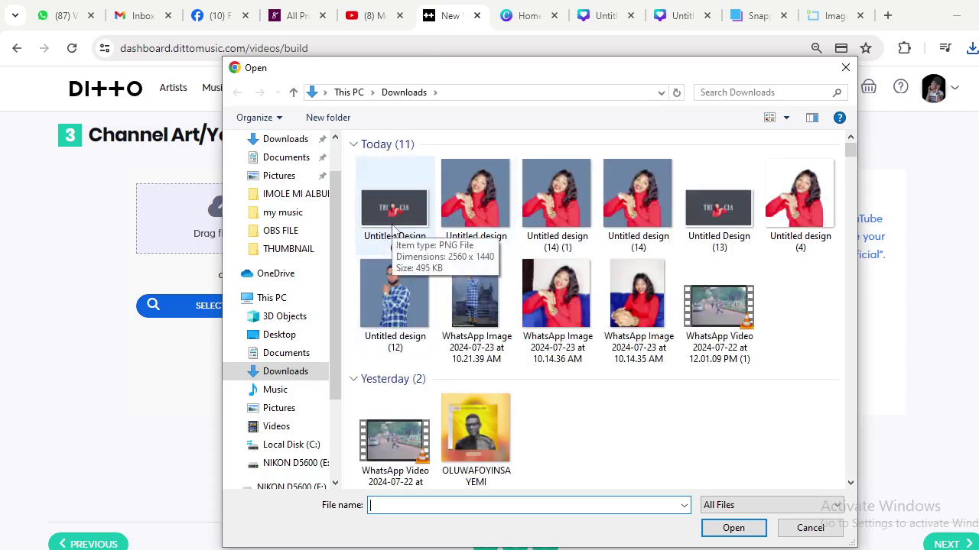
{"action": "left_click", "coordinate": [393, 221]}
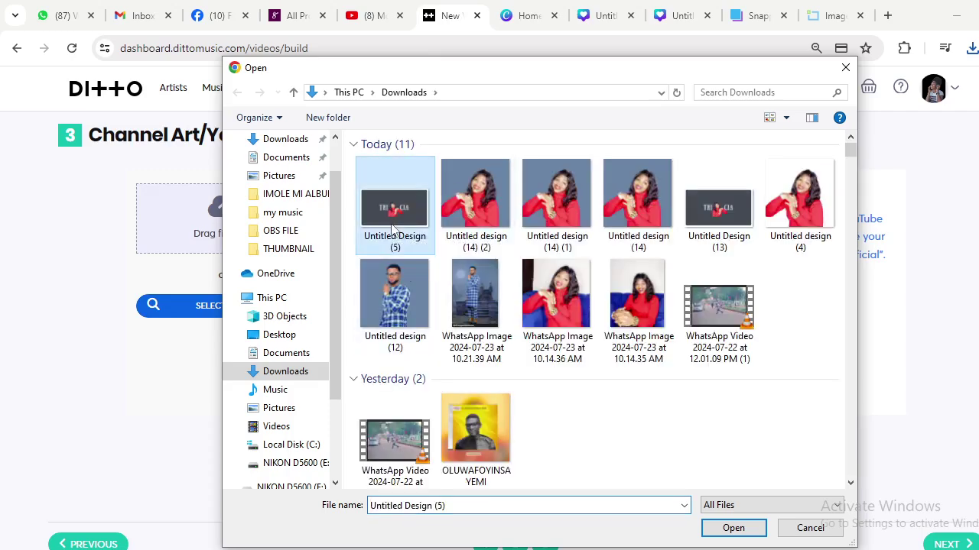
{"action": "left_click", "coordinate": [734, 528]}
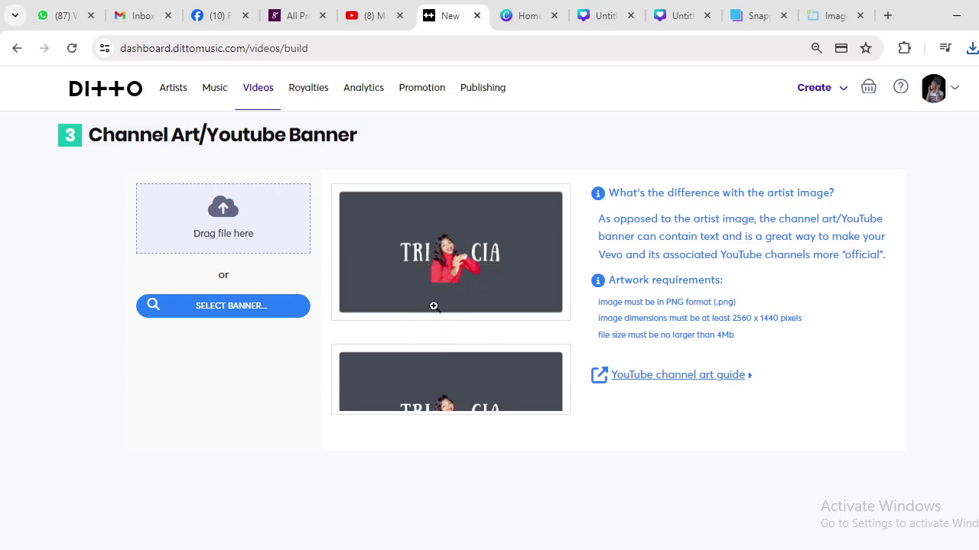
{"action": "scroll", "coordinate": [445, 343], "scroll_direction": "down", "scroll_amount": 3}
{"action": "scroll", "coordinate": [446, 341], "scroll_direction": "up", "scroll_amount": 2}
{"action": "left_click", "coordinate": [444, 328]}
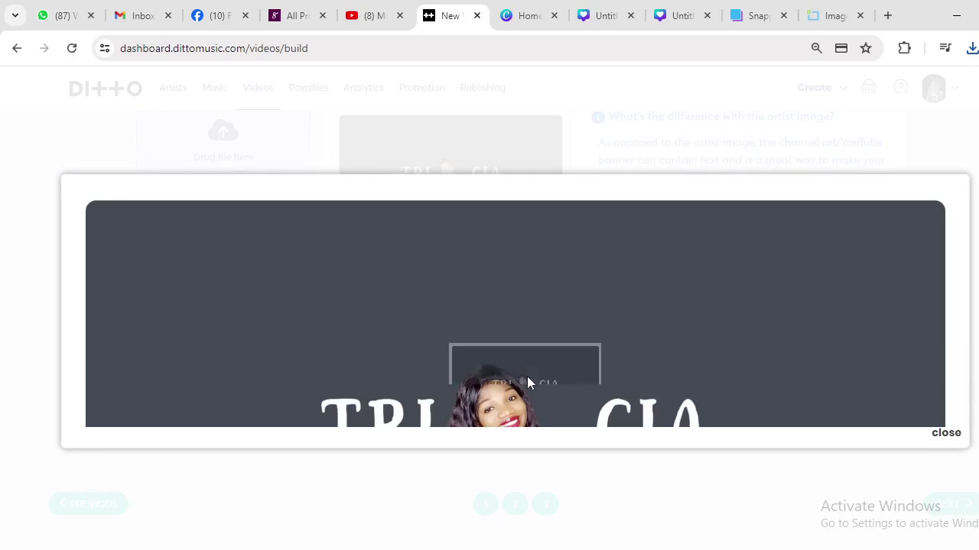
Close the enlarged banner preview and advance the form to the Video Thumbnail step
{"action": "left_click", "coordinate": [950, 441]}
{"action": "left_click", "coordinate": [465, 202]}
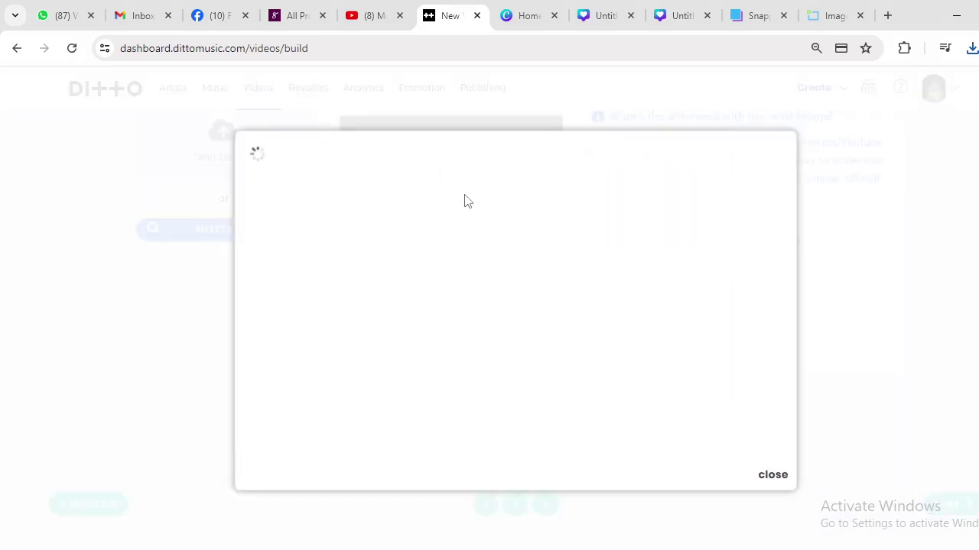
{"action": "left_click", "coordinate": [854, 506]}
{"action": "scroll", "coordinate": [662, 240], "scroll_direction": "up", "scroll_amount": 3}
{"action": "scroll", "coordinate": [706, 338], "scroll_direction": "down", "scroll_amount": 2}
{"action": "scroll", "coordinate": [393, 284], "scroll_direction": "down", "scroll_amount": 1}
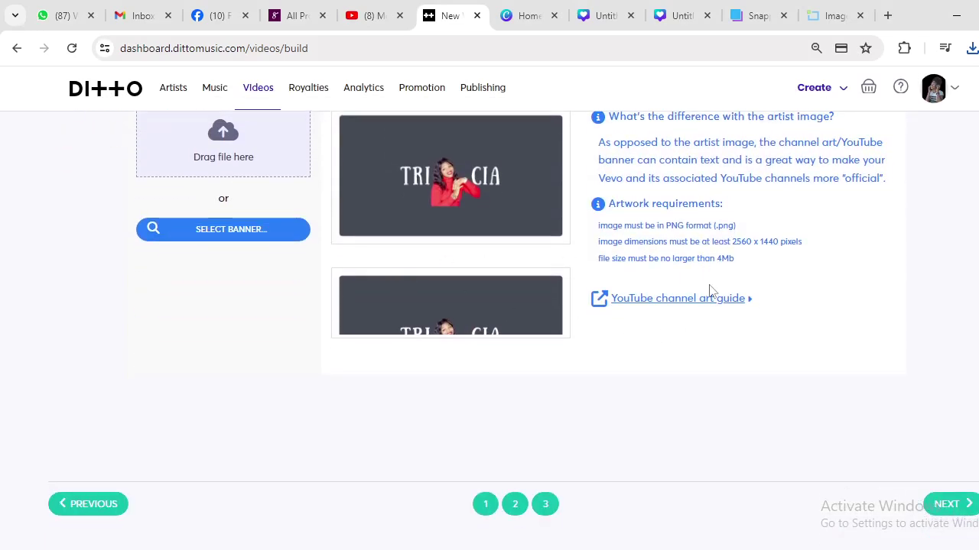
{"action": "scroll", "coordinate": [551, 306], "scroll_direction": "down", "scroll_amount": 2}
{"action": "scroll", "coordinate": [553, 309], "scroll_direction": "down", "scroll_amount": 2}
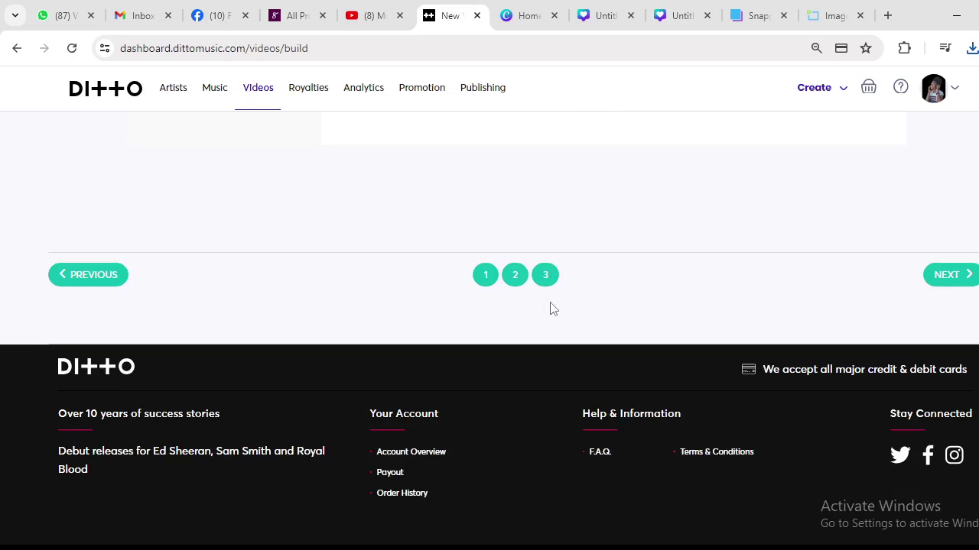
{"action": "scroll", "coordinate": [550, 308], "scroll_direction": "up", "scroll_amount": 2}
{"action": "scroll", "coordinate": [553, 308], "scroll_direction": "down", "scroll_amount": 1}
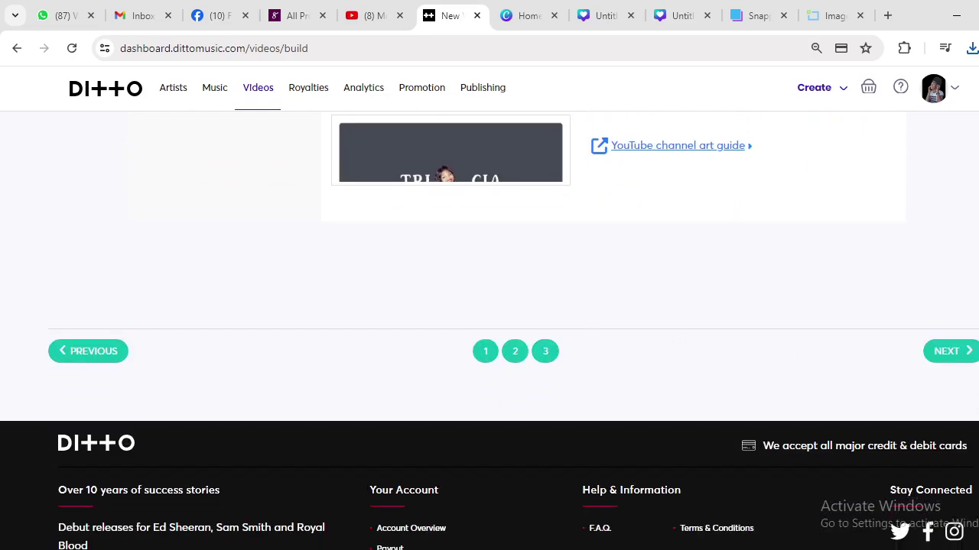
{"action": "left_click", "coordinate": [968, 355]}
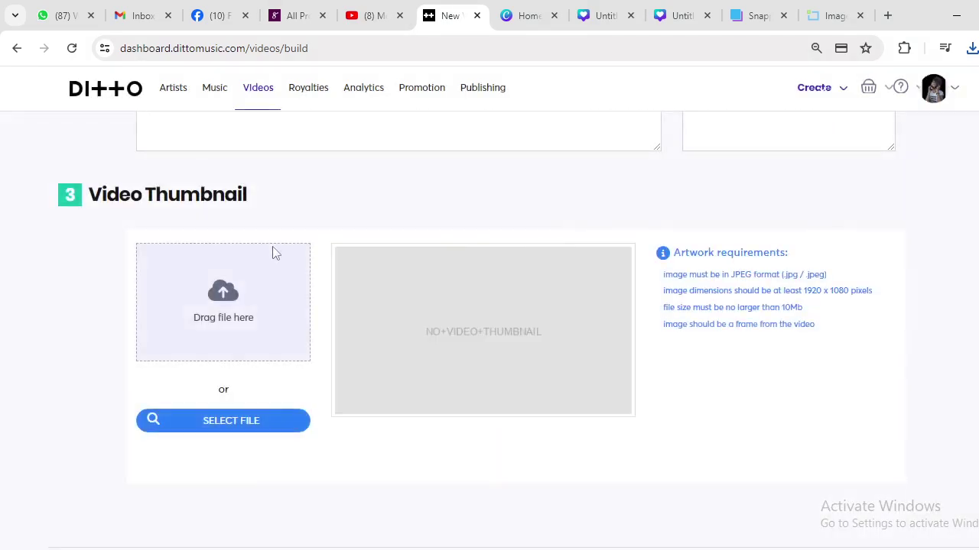
{"action": "scroll", "coordinate": [260, 305], "scroll_direction": "up", "scroll_amount": 5}
{"action": "scroll", "coordinate": [263, 301], "scroll_direction": "up", "scroll_amount": 6}
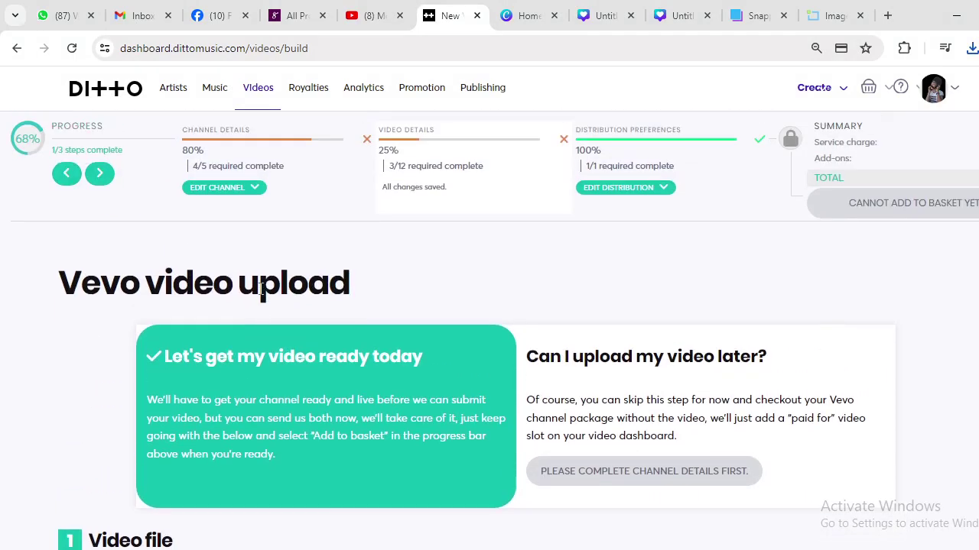
{"action": "scroll", "coordinate": [394, 342], "scroll_direction": "down", "scroll_amount": 2}
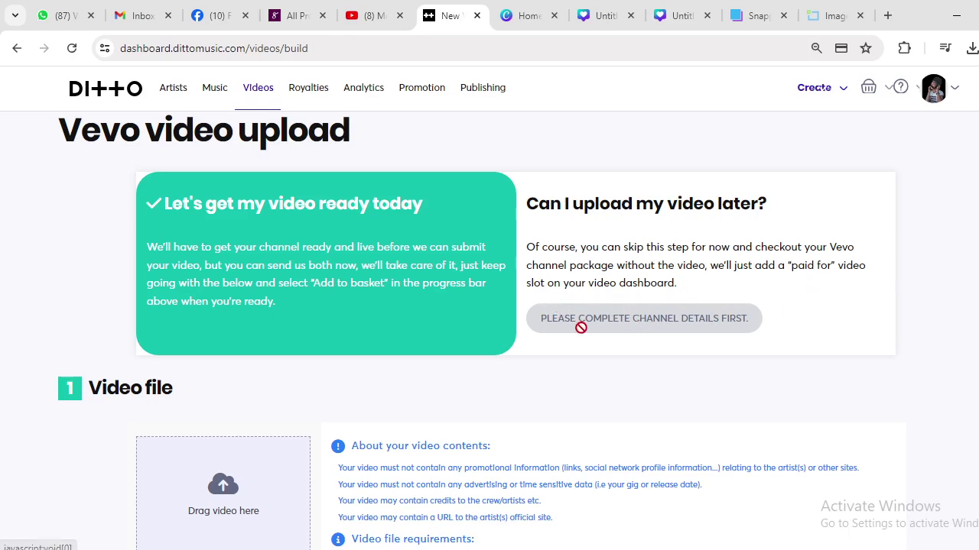
{"action": "scroll", "coordinate": [762, 325], "scroll_direction": "down", "scroll_amount": 3}
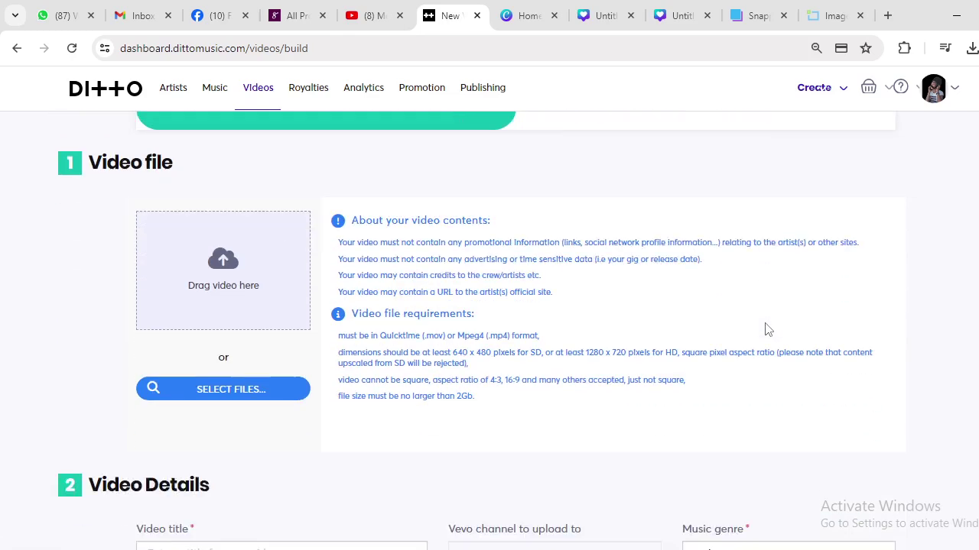
{"action": "scroll", "coordinate": [306, 329], "scroll_direction": "up", "scroll_amount": 1}
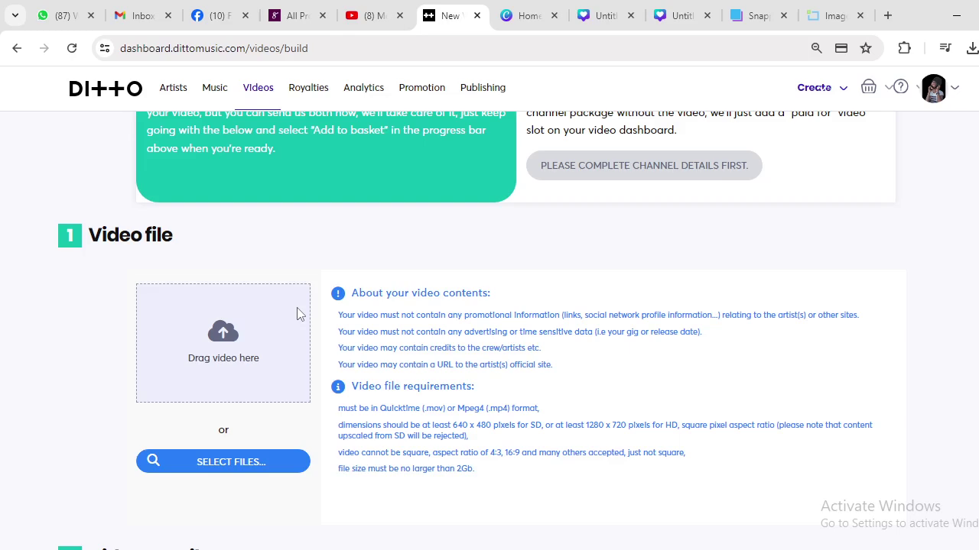
{"action": "scroll", "coordinate": [298, 313], "scroll_direction": "up", "scroll_amount": 4}
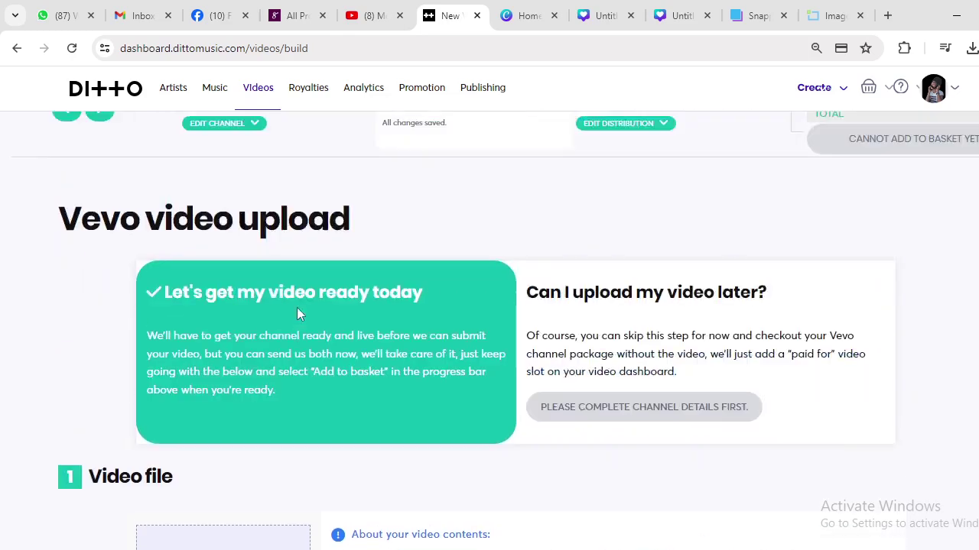
{"action": "scroll", "coordinate": [298, 314], "scroll_direction": "down", "scroll_amount": 10}
{"action": "scroll", "coordinate": [300, 312], "scroll_direction": "up", "scroll_amount": 2}
{"action": "scroll", "coordinate": [301, 309], "scroll_direction": "down", "scroll_amount": 10}
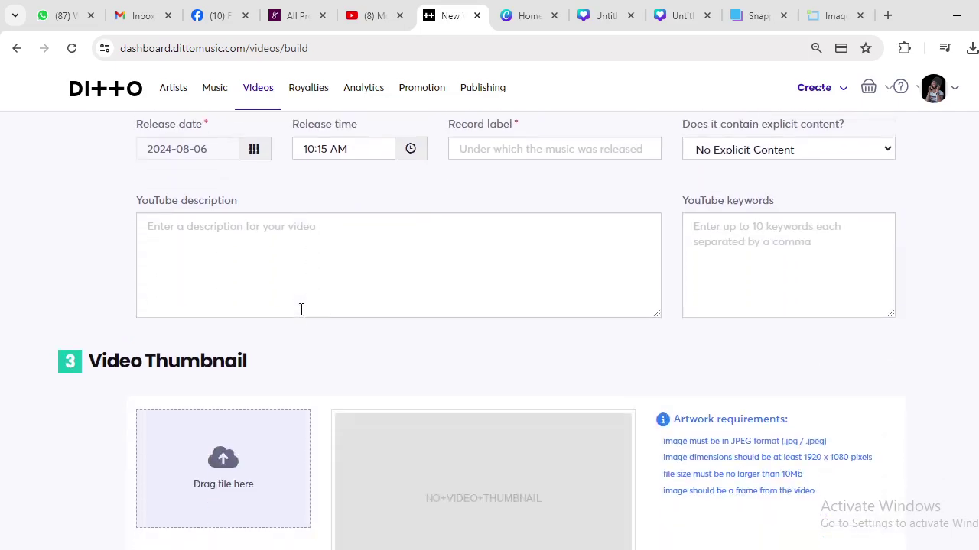
{"action": "scroll", "coordinate": [301, 310], "scroll_direction": "up", "scroll_amount": 8}
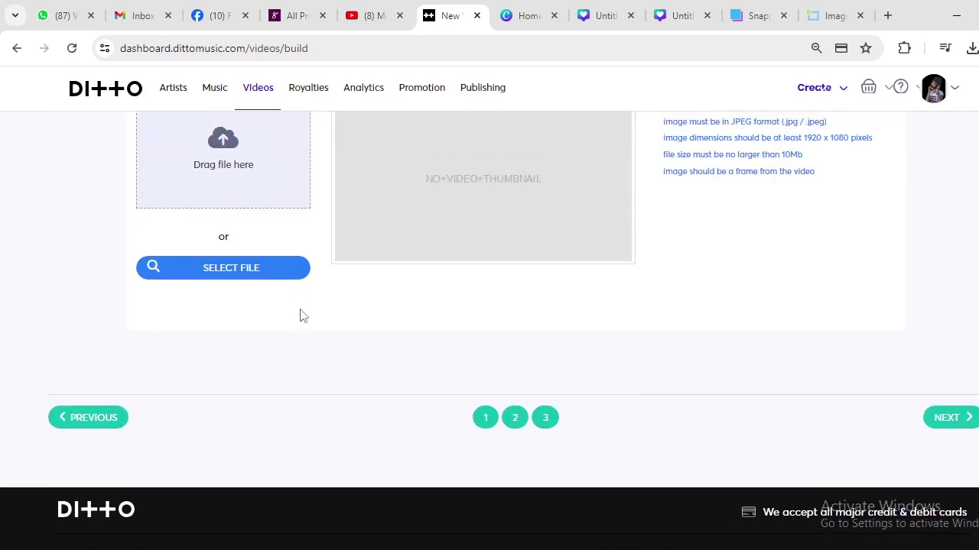
{"action": "scroll", "coordinate": [301, 313], "scroll_direction": "up", "scroll_amount": 10}
{"action": "scroll", "coordinate": [301, 314], "scroll_direction": "down", "scroll_amount": 2}
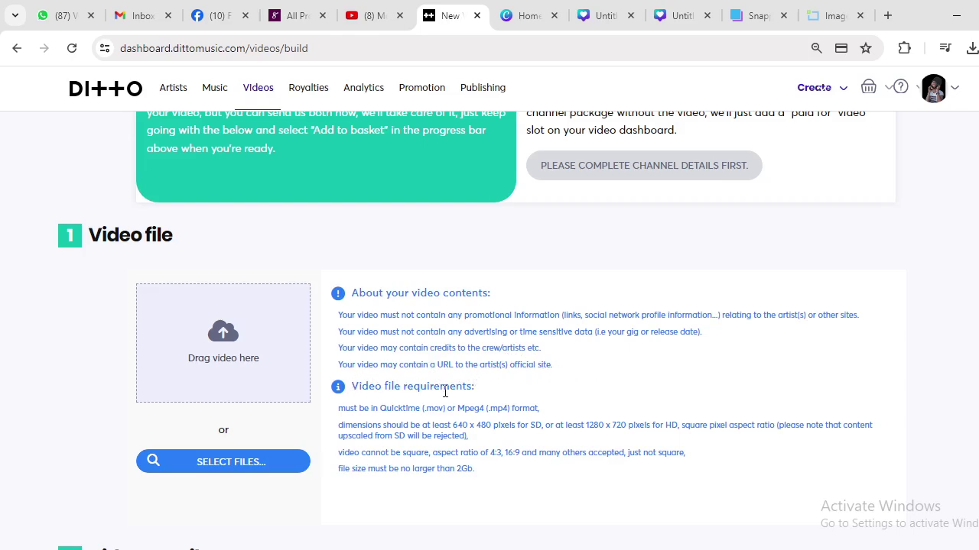
{"action": "scroll", "coordinate": [471, 392], "scroll_direction": "down", "scroll_amount": 2}
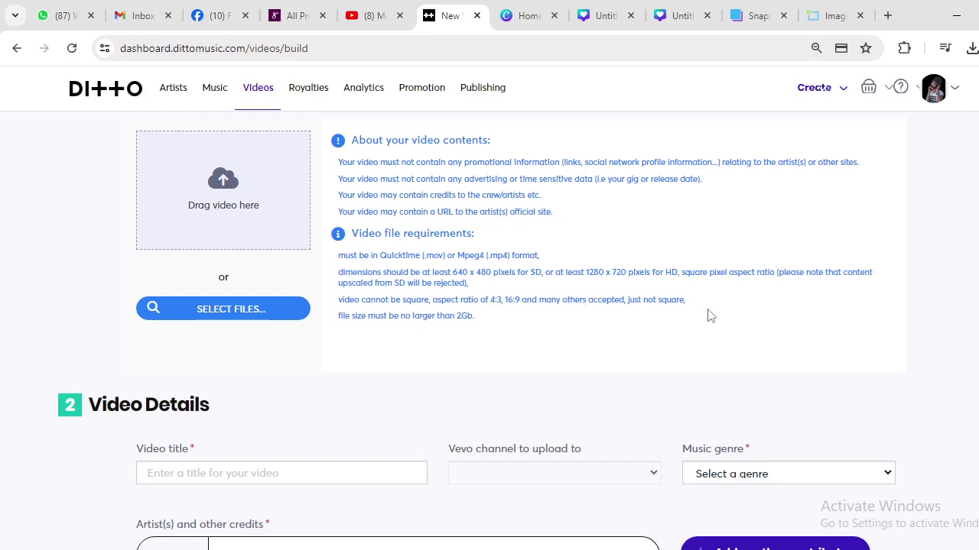
{"action": "triple_click", "coordinate": [575, 272]}
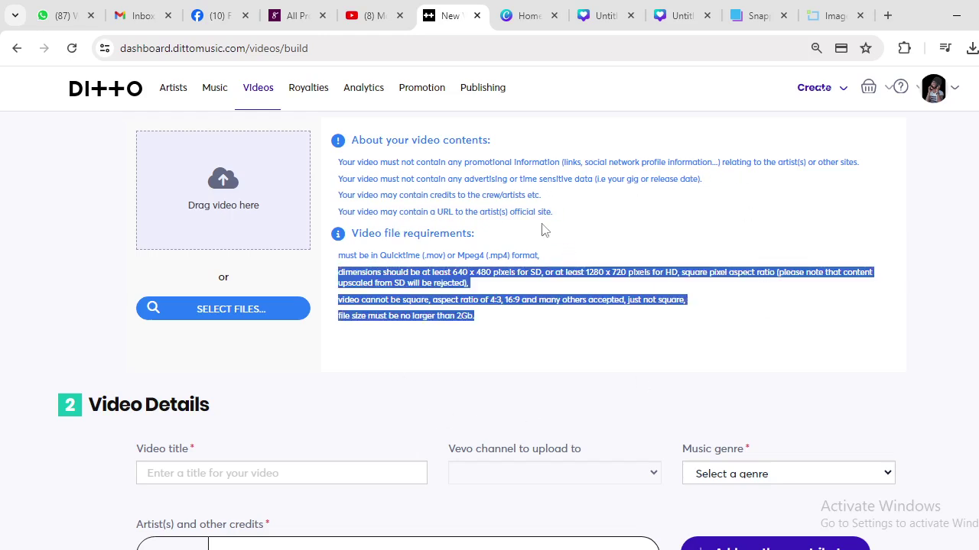
{"action": "left_click", "coordinate": [724, 232]}
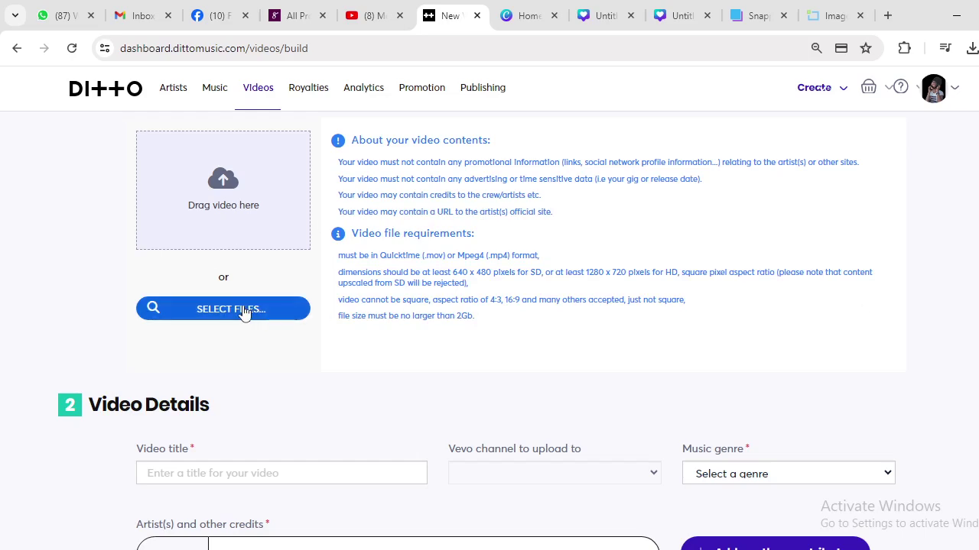
{"action": "scroll", "coordinate": [243, 310], "scroll_direction": "up", "scroll_amount": 3}
{"action": "scroll", "coordinate": [241, 305], "scroll_direction": "down", "scroll_amount": 1}
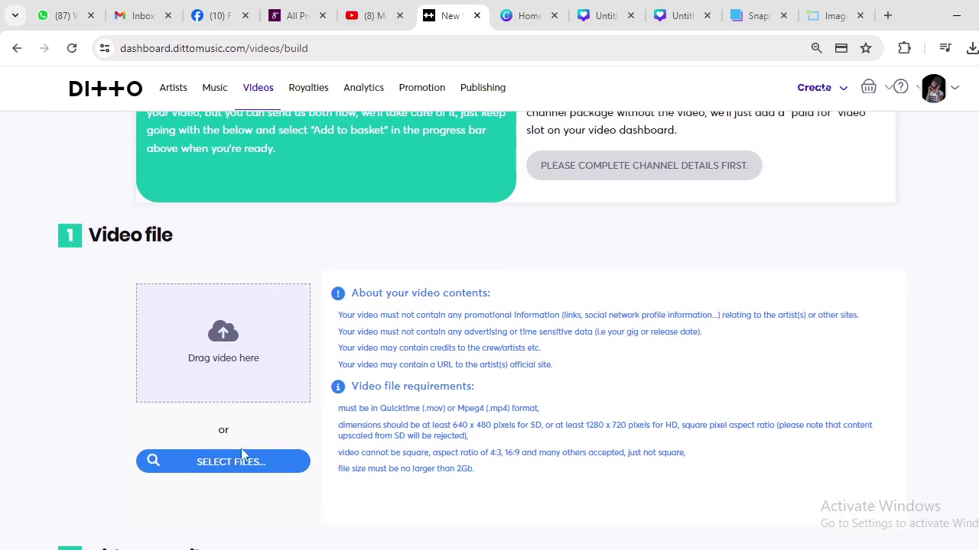
{"action": "scroll", "coordinate": [351, 289], "scroll_direction": "up", "scroll_amount": 2}
Upload 'WhatsApp Video 2024-07-22 at 12.01.09 PM (1).mp4' from Downloads as the video file
{"action": "scroll", "coordinate": [237, 314], "scroll_direction": "down", "scroll_amount": 4}
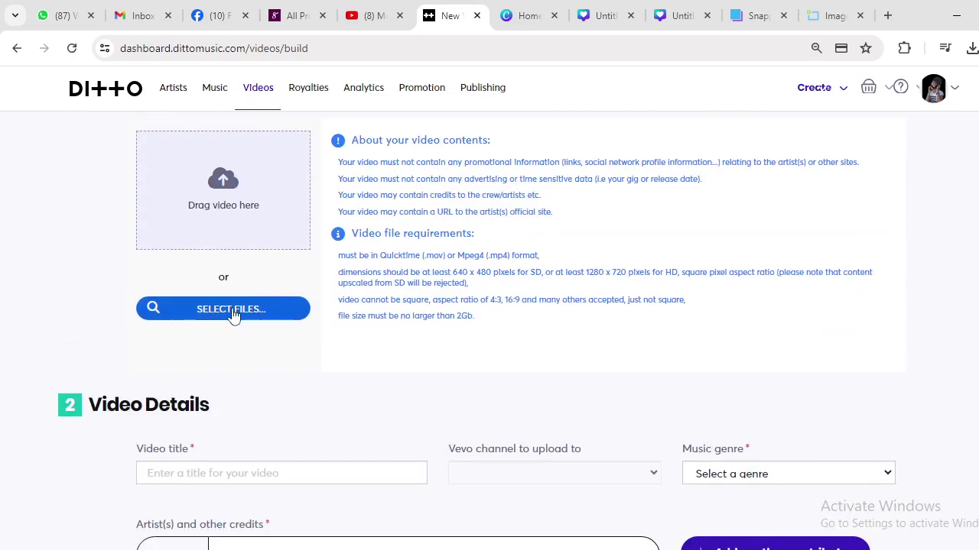
{"action": "scroll", "coordinate": [237, 317], "scroll_direction": "down", "scroll_amount": 2}
{"action": "scroll", "coordinate": [239, 320], "scroll_direction": "up", "scroll_amount": 3}
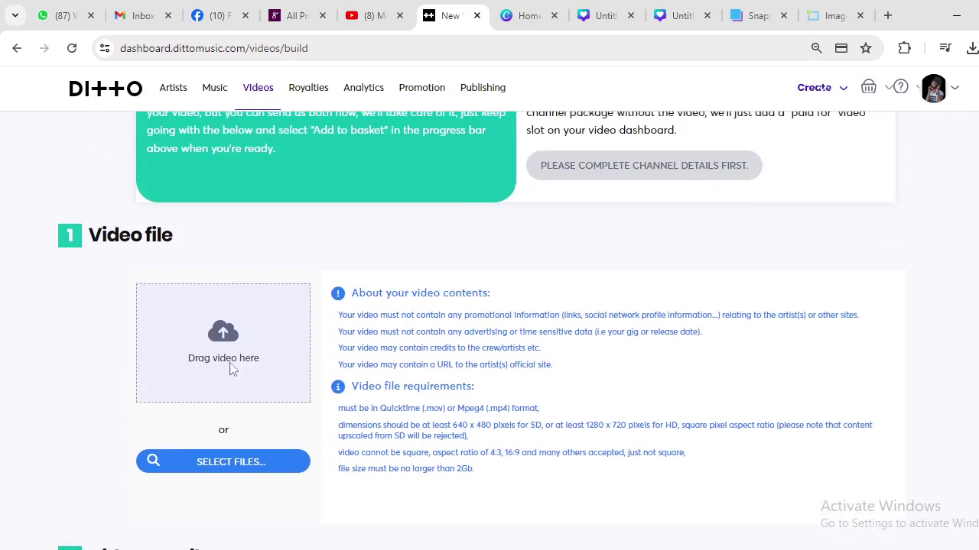
{"action": "scroll", "coordinate": [221, 337], "scroll_direction": "down", "scroll_amount": 2}
{"action": "left_click", "coordinate": [221, 312]}
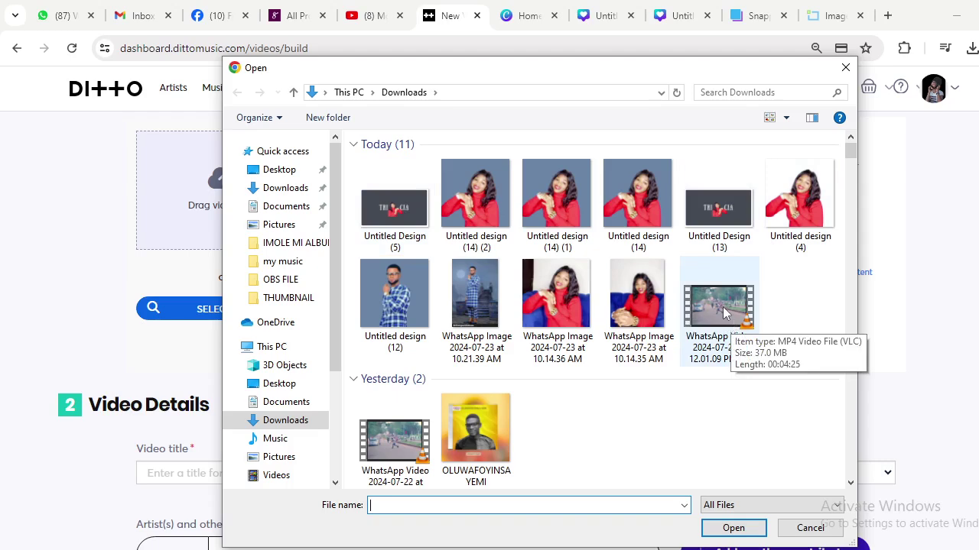
{"action": "left_click", "coordinate": [714, 311]}
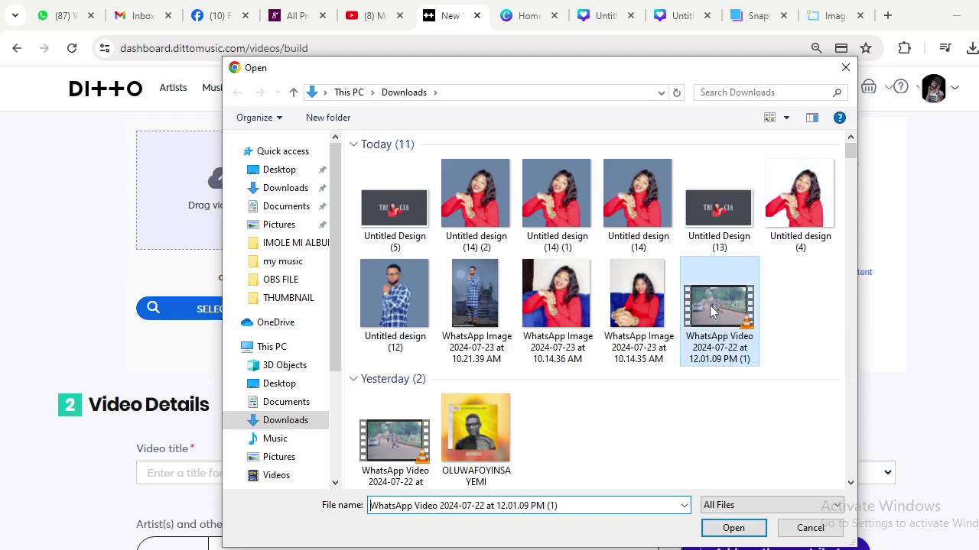
{"action": "left_click", "coordinate": [733, 528]}
{"action": "scroll", "coordinate": [234, 286], "scroll_direction": "up", "scroll_amount": 1}
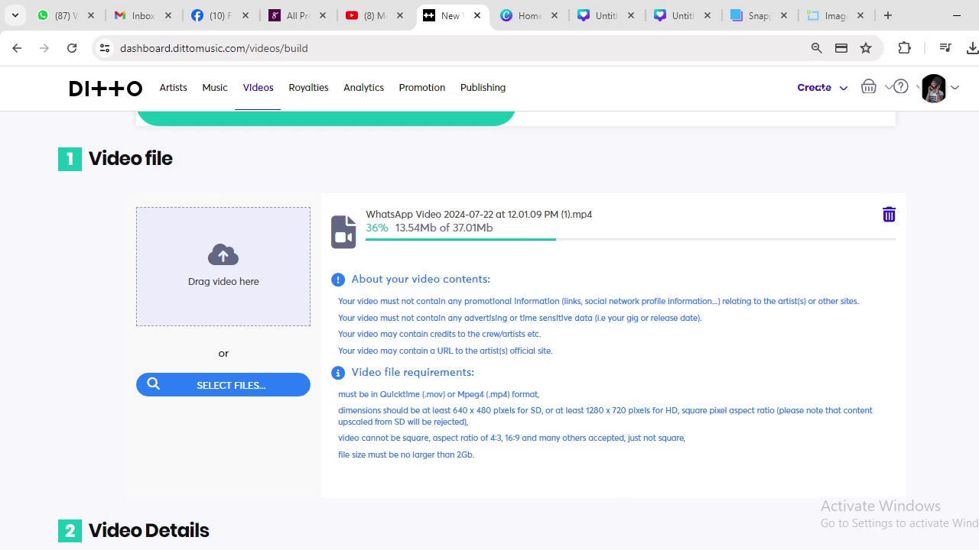
Bring OBS Studio forward, then minimise it to return to the completed video upload
{"action": "left_click", "coordinate": [695, 546]}
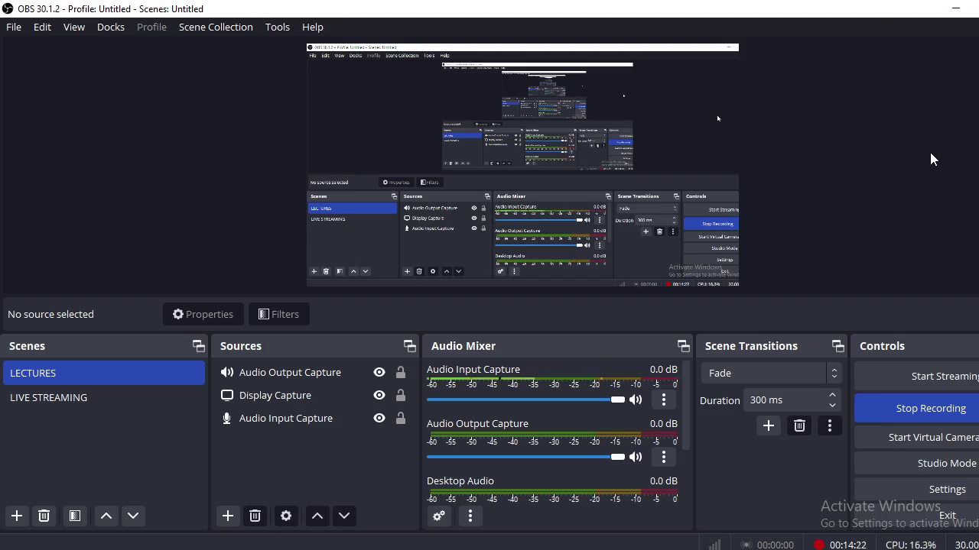
{"action": "left_click", "coordinate": [956, 15]}
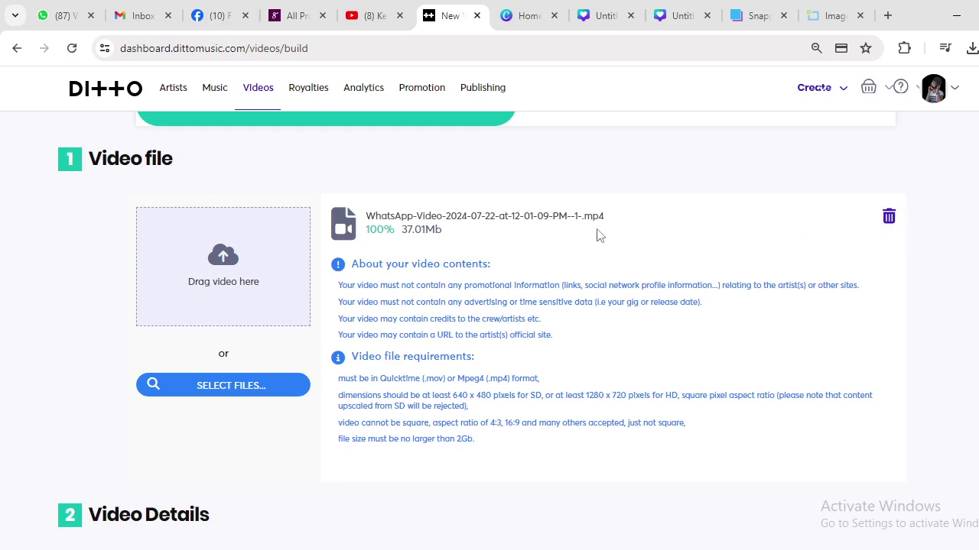
Enter 'Supremacy' as the video title and click outside the field to save it
{"action": "scroll", "coordinate": [394, 374], "scroll_direction": "down", "scroll_amount": 2}
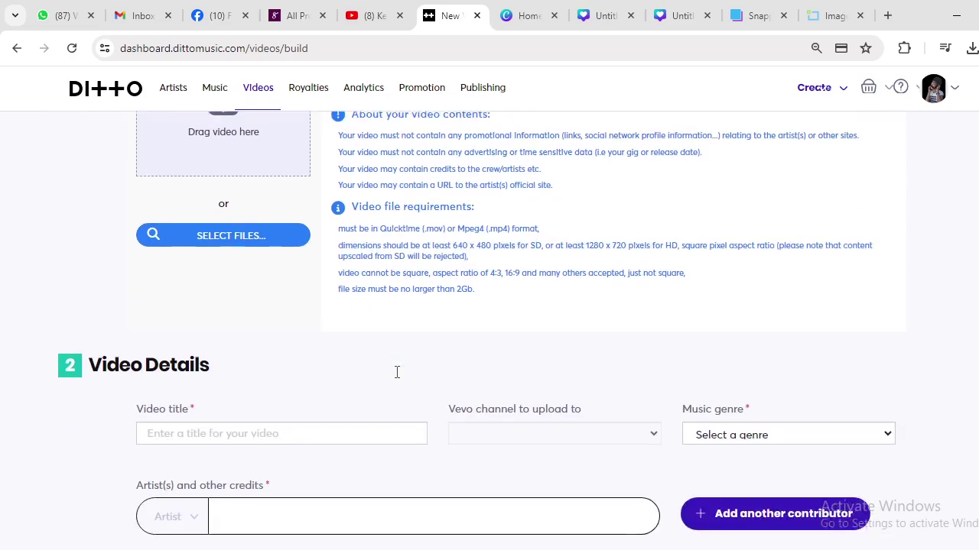
{"action": "scroll", "coordinate": [390, 363], "scroll_direction": "up", "scroll_amount": 3}
{"action": "scroll", "coordinate": [382, 311], "scroll_direction": "down", "scroll_amount": 1}
{"action": "scroll", "coordinate": [388, 318], "scroll_direction": "down", "scroll_amount": 4}
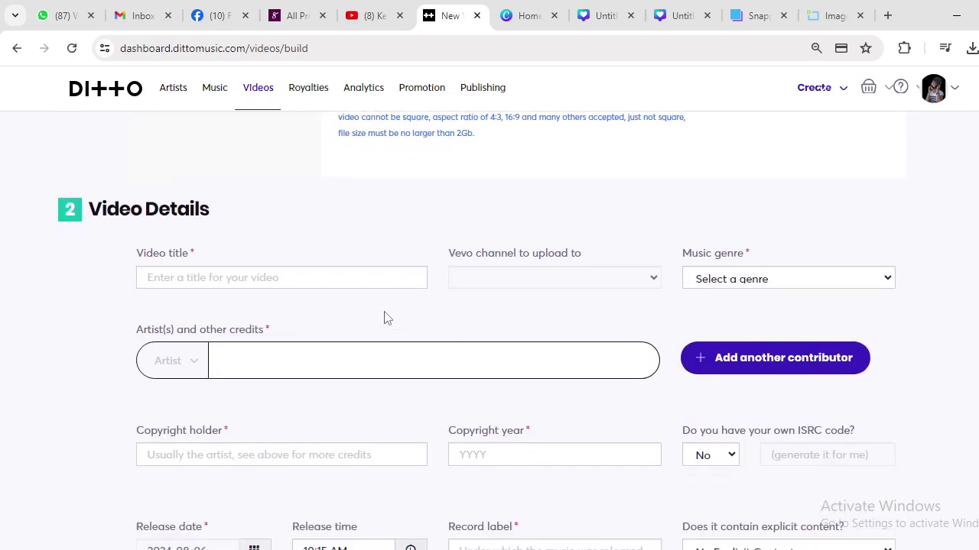
{"action": "left_click", "coordinate": [192, 278]}
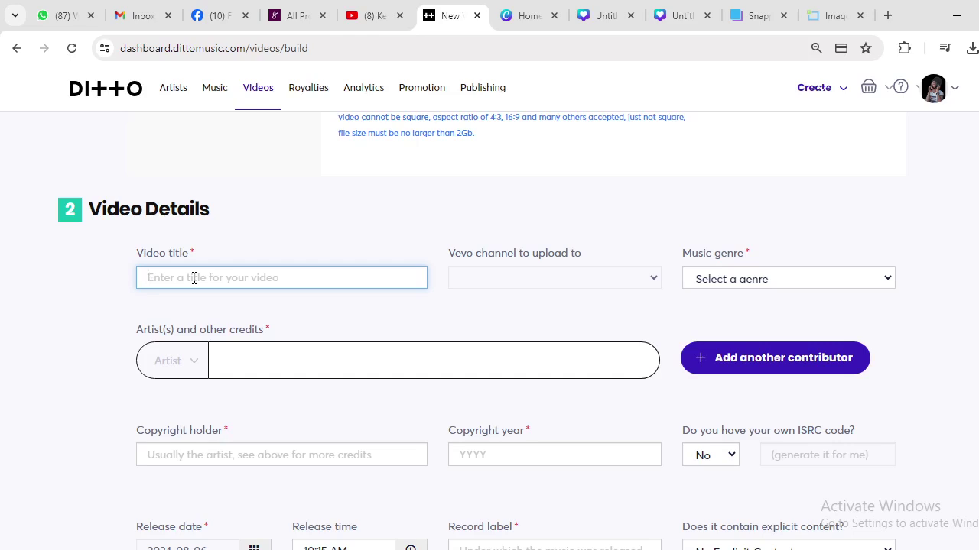
{"action": "type", "text": "Supremacy"}
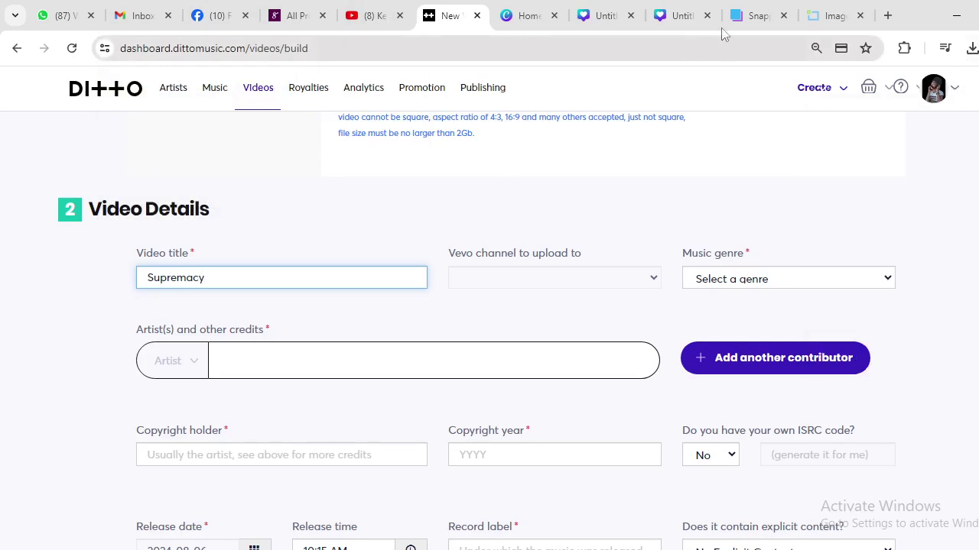
{"action": "mouse_move", "coordinate": [903, 93]}
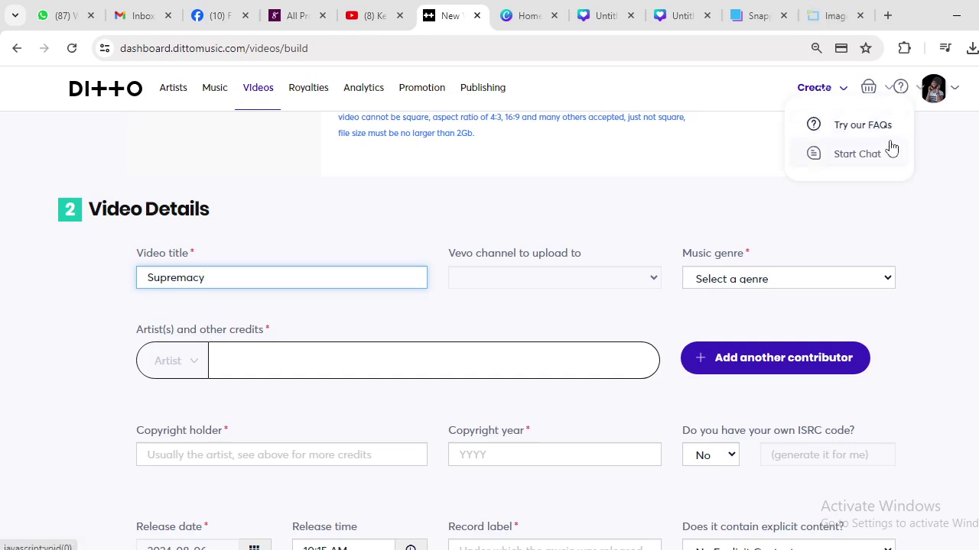
{"action": "left_click", "coordinate": [635, 274]}
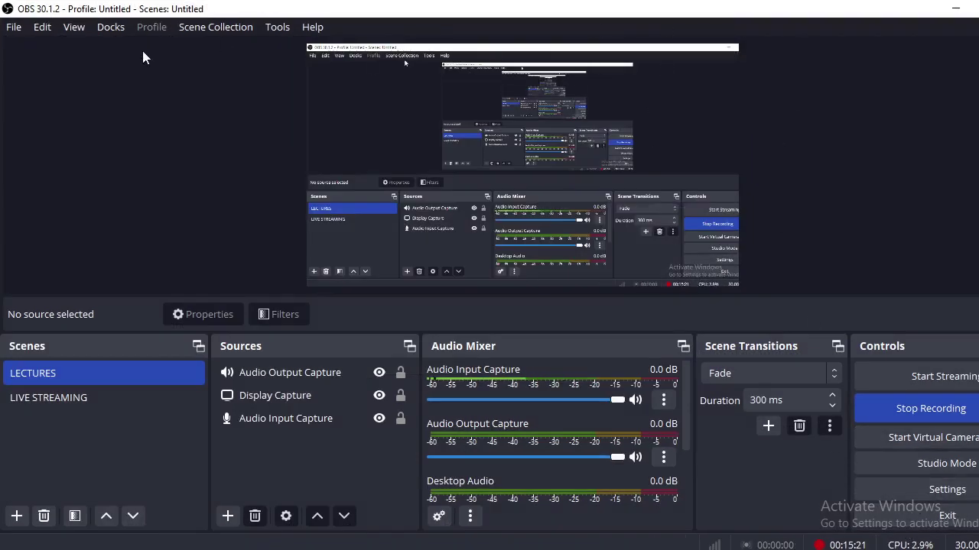
Minimise the OBS Studio window to reveal the Ditto video details form
{"action": "left_click", "coordinate": [956, 9]}
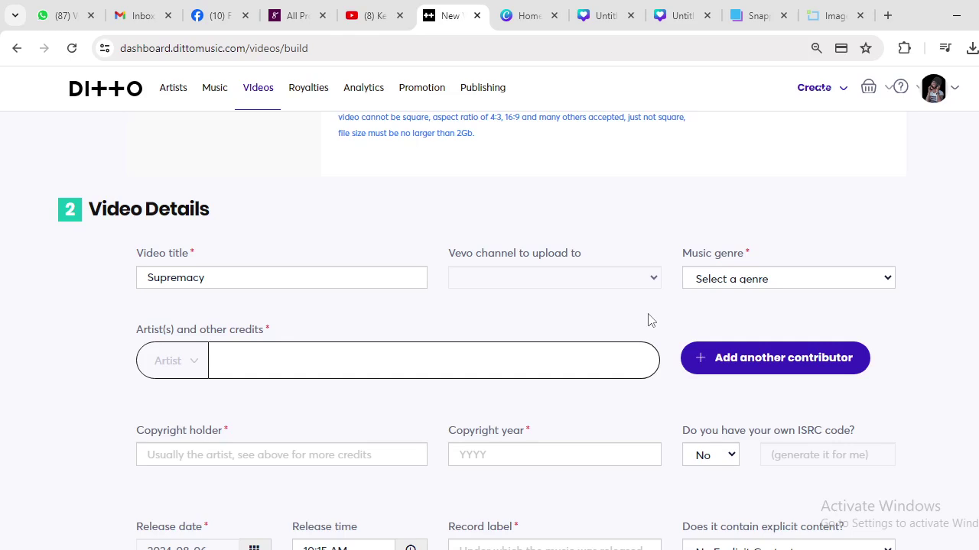
Choose Christian as the music genre and enter the artist's name as the artist credit
{"action": "left_click", "coordinate": [792, 287]}
{"action": "scroll", "coordinate": [765, 426], "scroll_direction": "down", "scroll_amount": 3}
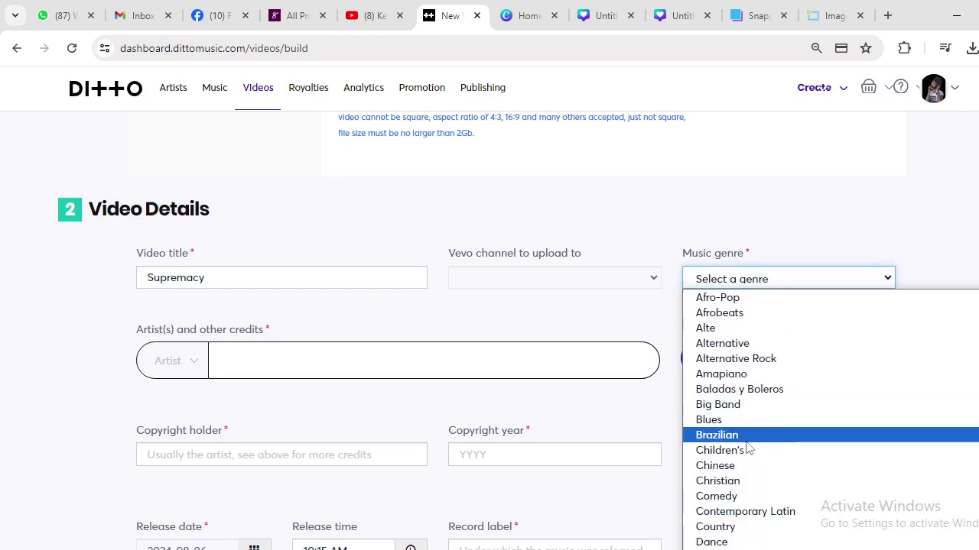
{"action": "left_click", "coordinate": [755, 481]}
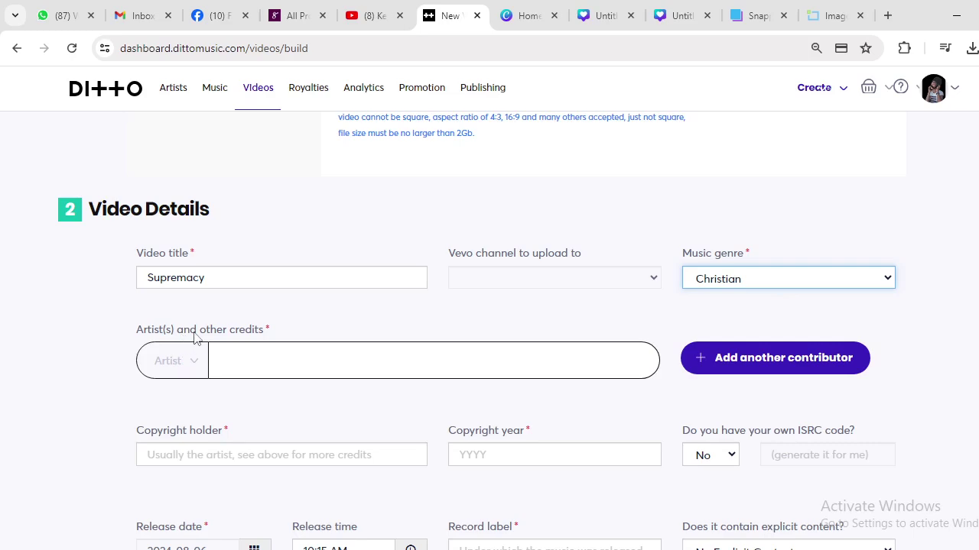
{"action": "left_click", "coordinate": [277, 365]}
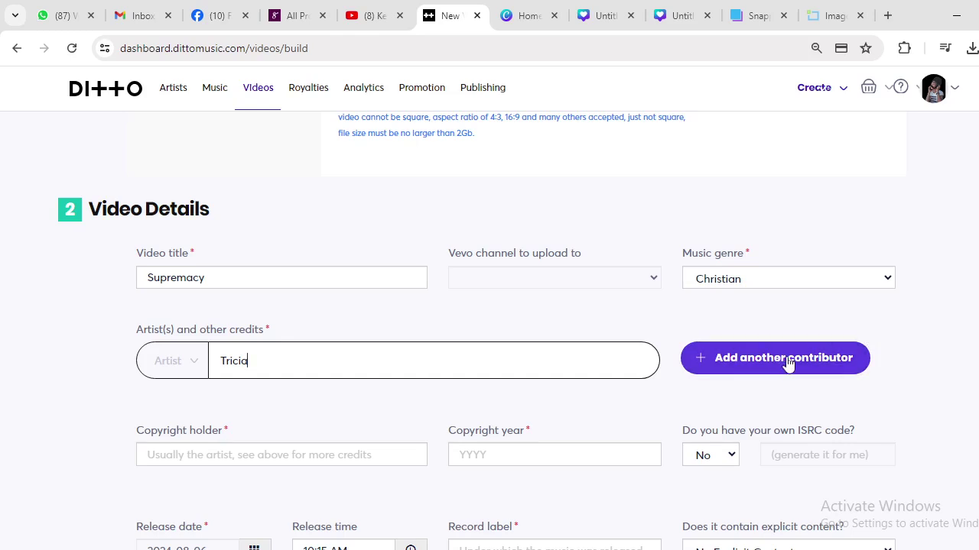
{"action": "left_click", "coordinate": [240, 458]}
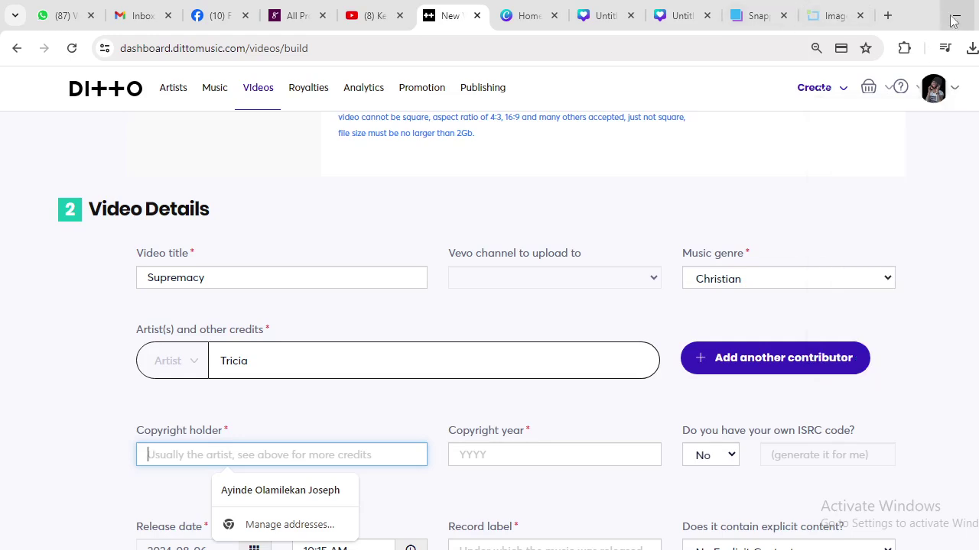
Open dittomusic.com in a new tab and sign in with the artist's Google account
{"action": "left_click", "coordinate": [887, 15]}
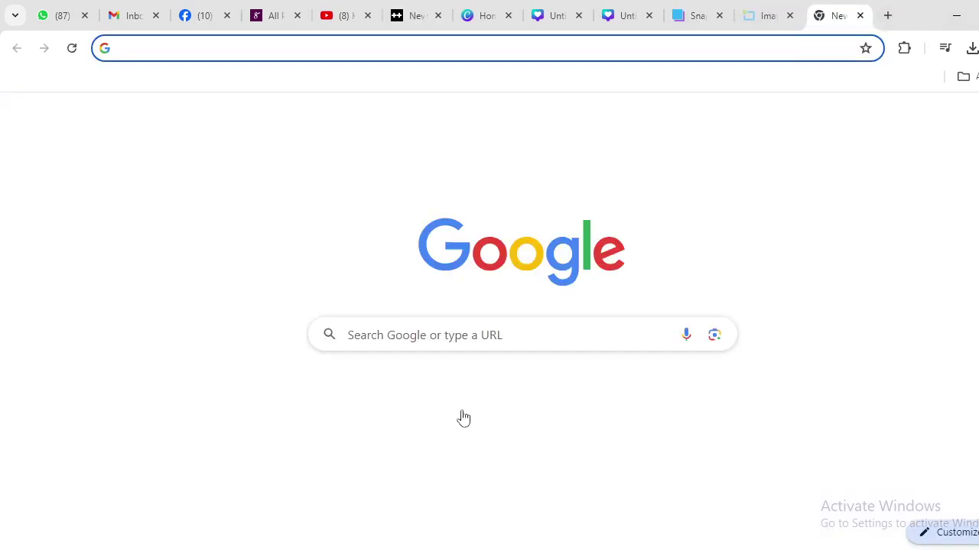
{"action": "left_click", "coordinate": [446, 494]}
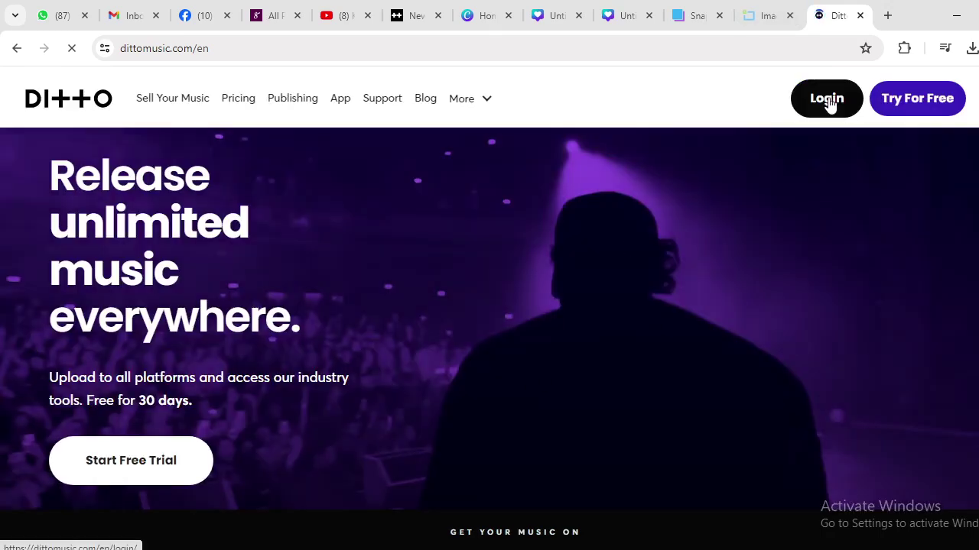
{"action": "left_click", "coordinate": [827, 101]}
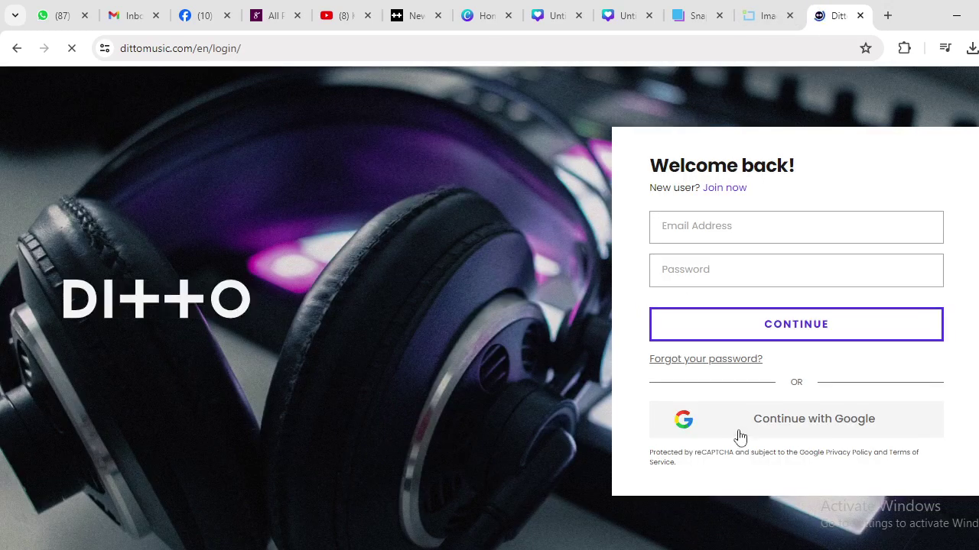
{"action": "left_click", "coordinate": [736, 431]}
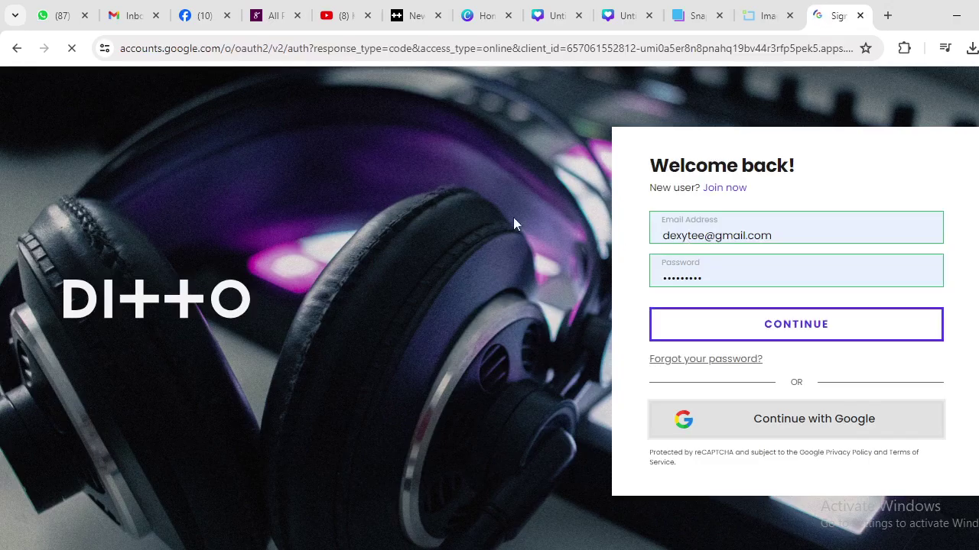
{"action": "scroll", "coordinate": [589, 314], "scroll_direction": "down", "scroll_amount": 2}
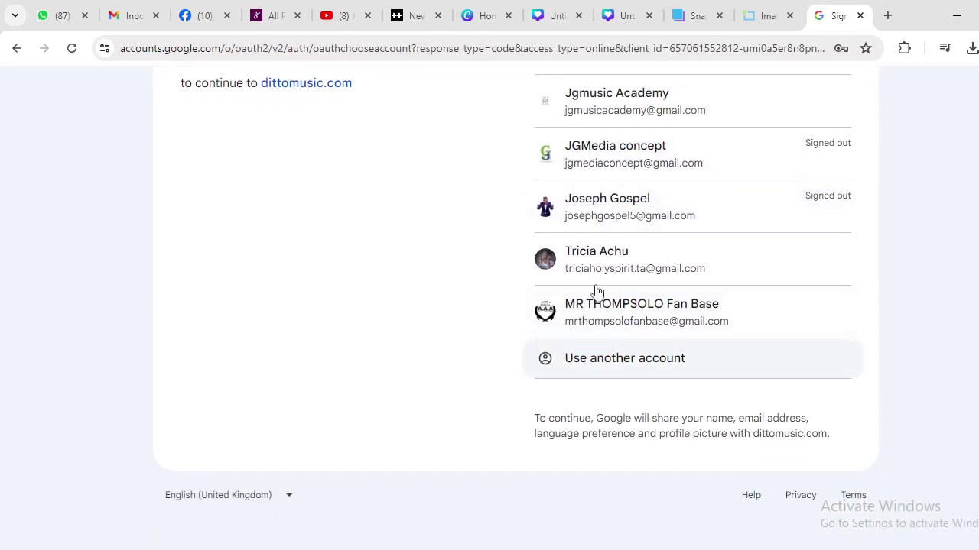
{"action": "left_click", "coordinate": [622, 258]}
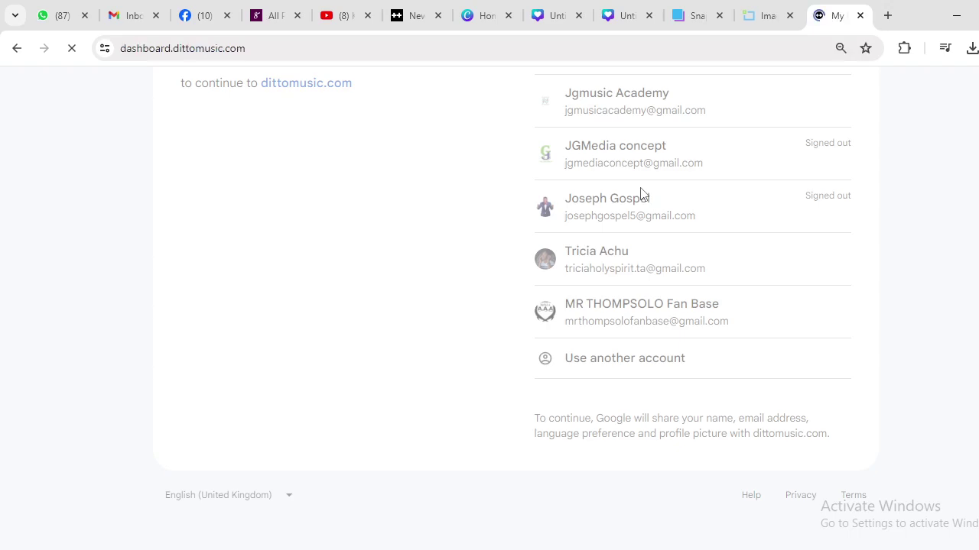
View the completed Supremacy single's release details and copy the copyright holder's name
{"action": "scroll", "coordinate": [372, 359], "scroll_direction": "down", "scroll_amount": 3}
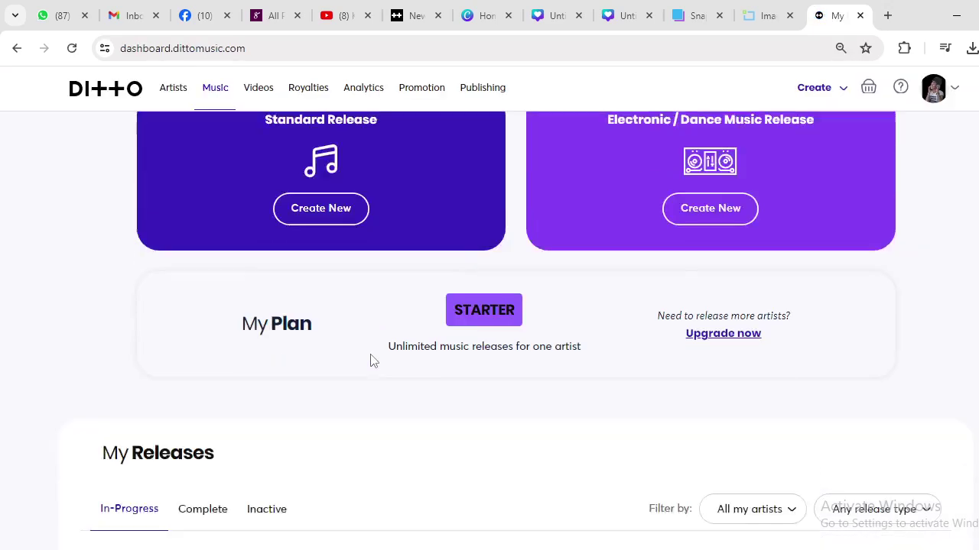
{"action": "left_click", "coordinate": [211, 517]}
{"action": "scroll", "coordinate": [215, 508], "scroll_direction": "down", "scroll_amount": 3}
{"action": "scroll", "coordinate": [288, 207], "scroll_direction": "down", "scroll_amount": 6}
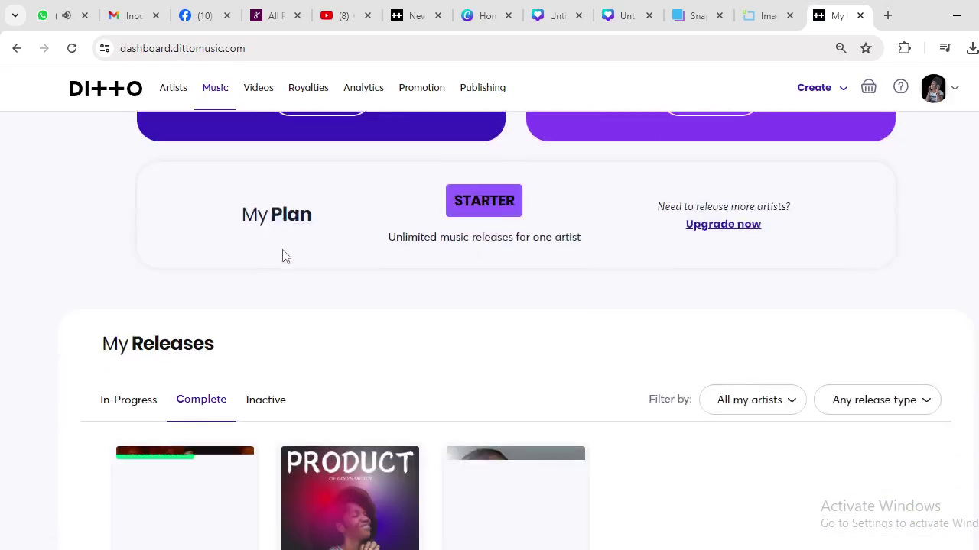
{"action": "left_click", "coordinate": [236, 370]}
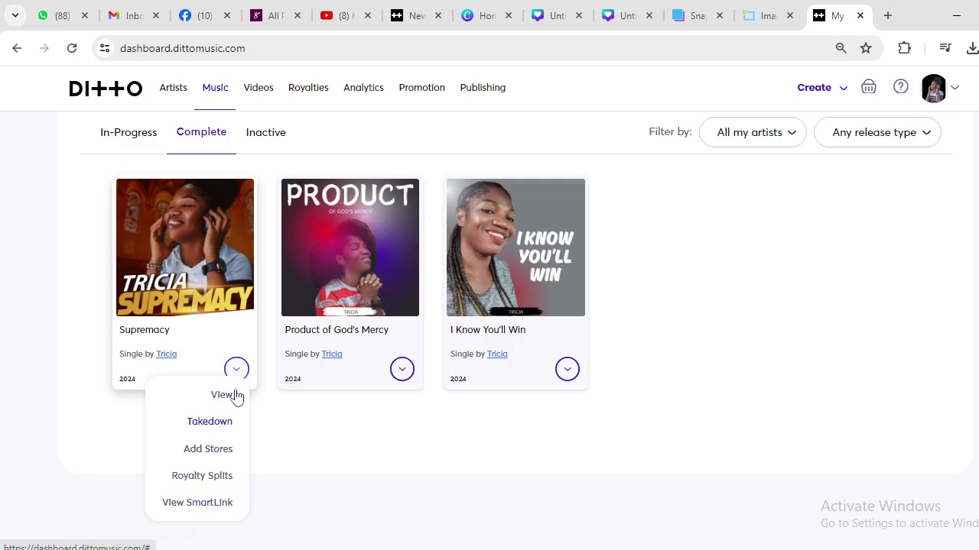
{"action": "left_click", "coordinate": [230, 406]}
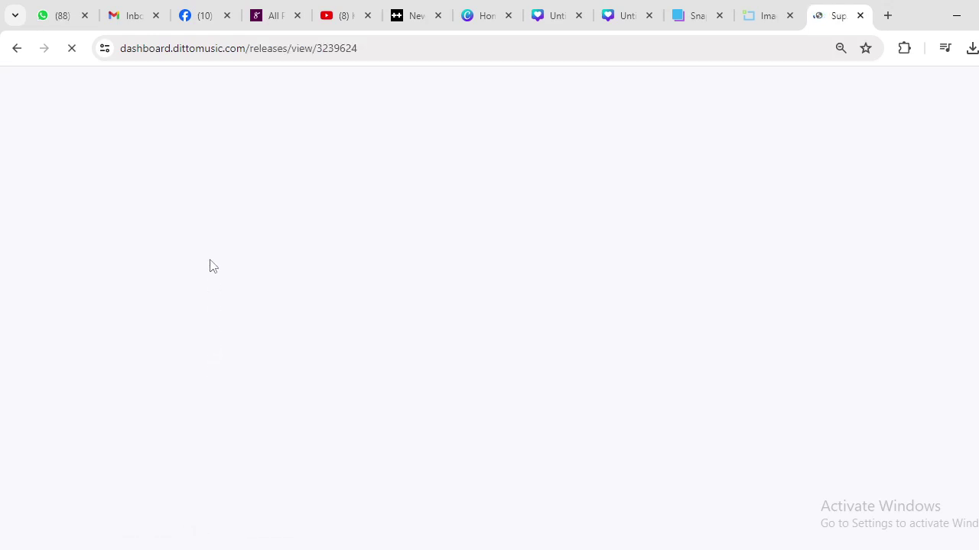
{"action": "scroll", "coordinate": [327, 313], "scroll_direction": "down", "scroll_amount": 2}
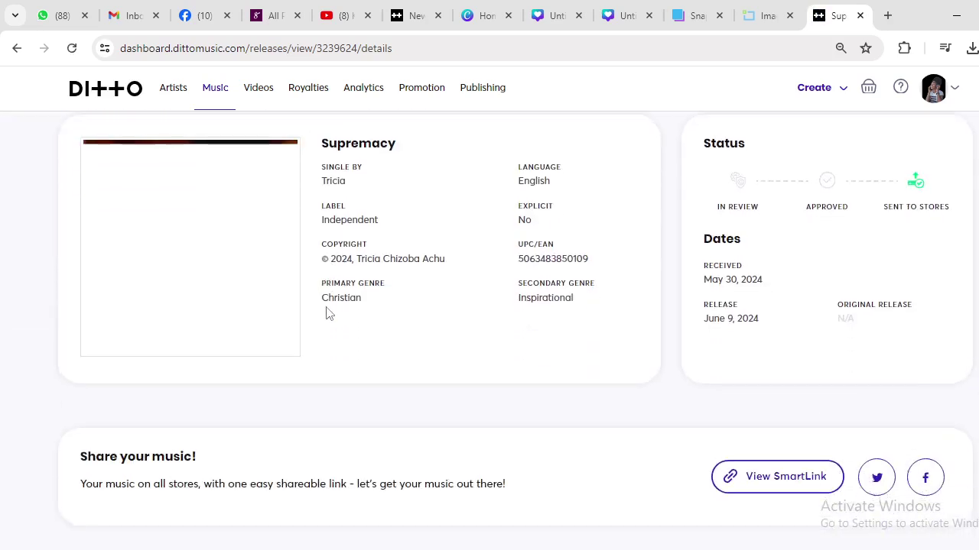
{"action": "scroll", "coordinate": [327, 314], "scroll_direction": "up", "scroll_amount": 1}
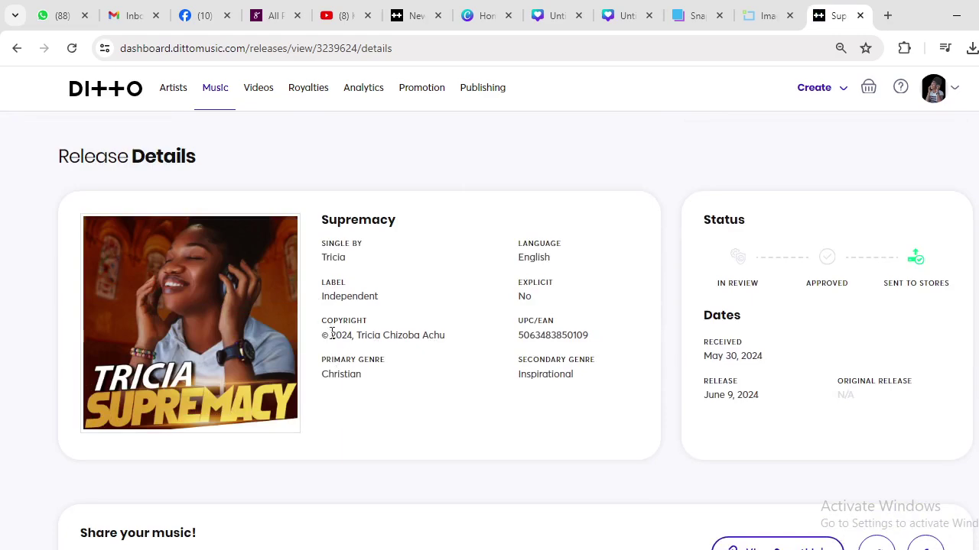
{"action": "left_click_drag", "start_coordinate": [354, 335], "coordinate": [472, 338]}
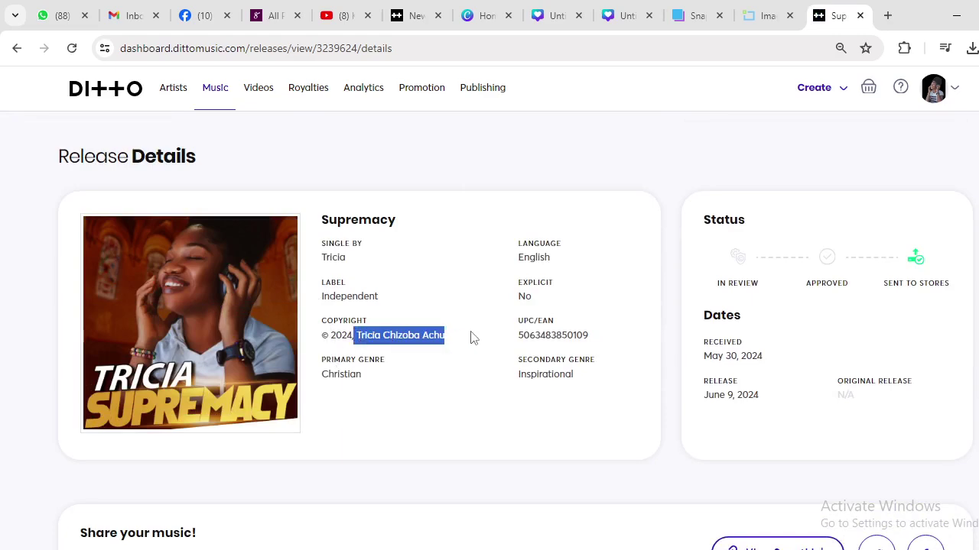
{"action": "right_click", "coordinate": [421, 338]}
{"action": "left_click", "coordinate": [459, 360]}
Paste the copied name into the video form's Copyright holder field
{"action": "left_click", "coordinate": [412, 17]}
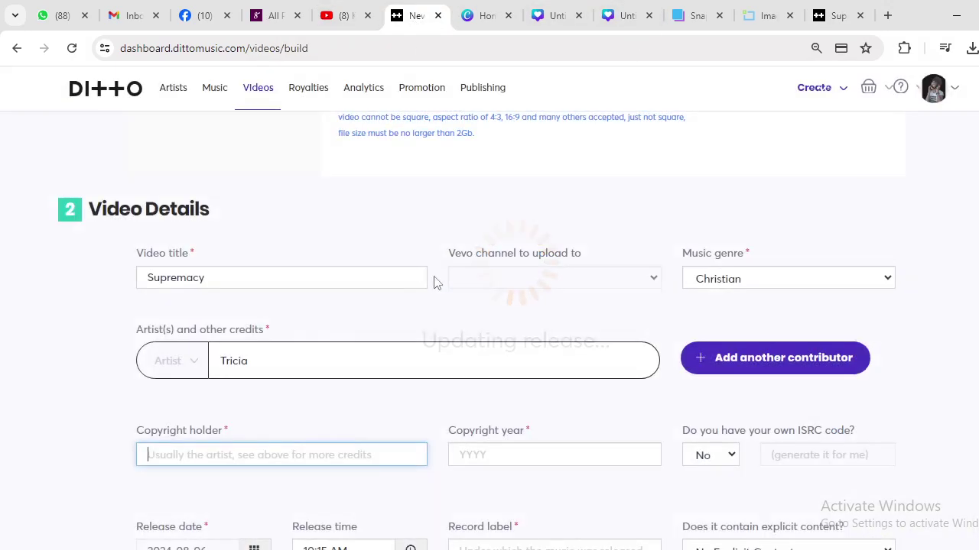
{"action": "scroll", "coordinate": [243, 394], "scroll_direction": "down", "scroll_amount": 2}
{"action": "left_click", "coordinate": [206, 306]}
{"action": "key", "text": "ctrl+v"}
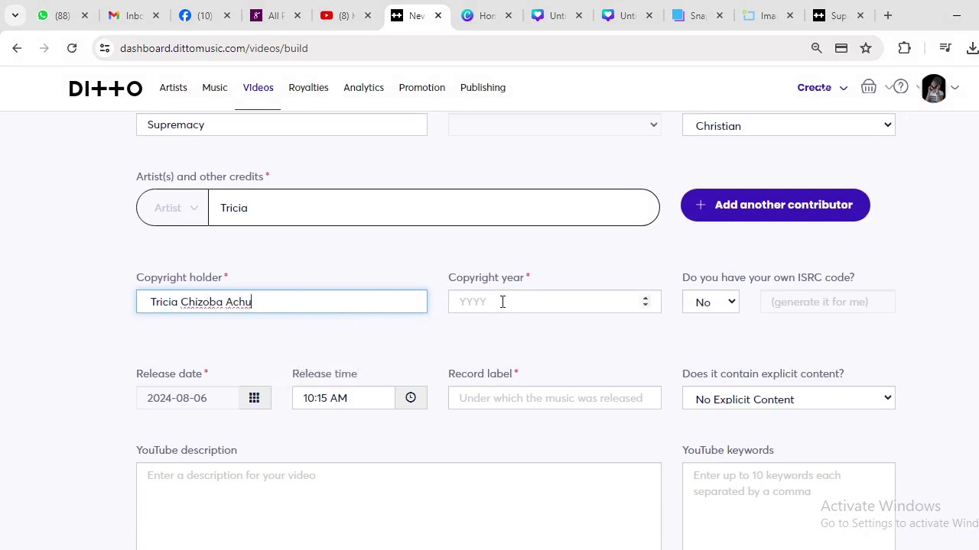
{"action": "left_click", "coordinate": [520, 301]}
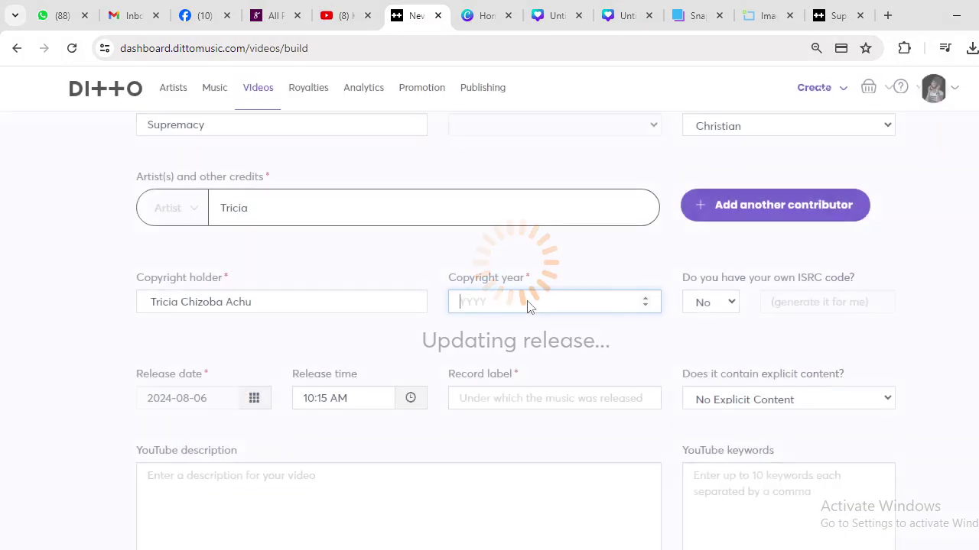